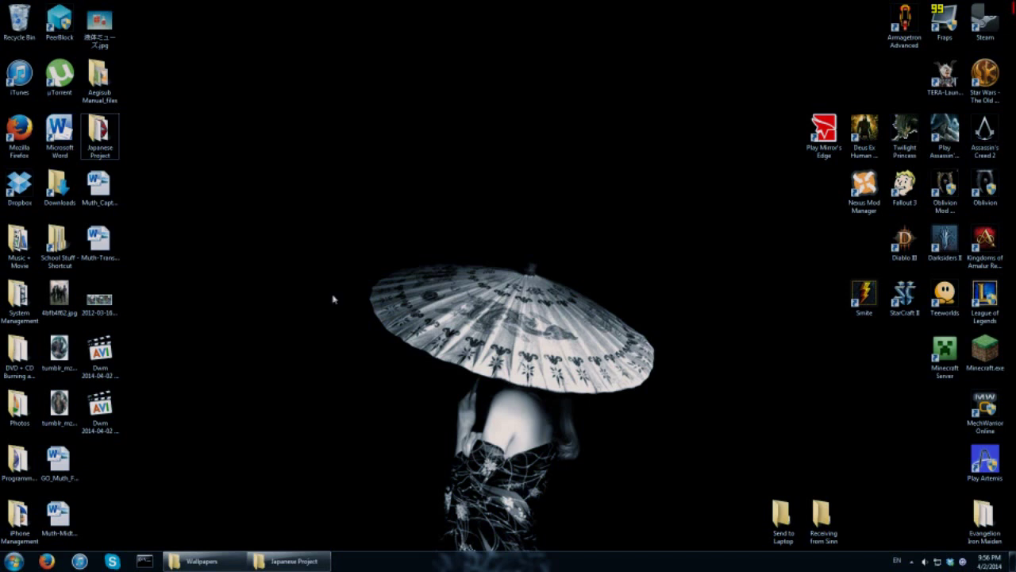
- Open a blank Notepad document and make its window narrower and taller, moving it away from the desktop's centre
{"action": "left_click_drag", "start_coordinate": [583, 341], "coordinate": [656, 390]}
{"action": "key", "text": "super"}
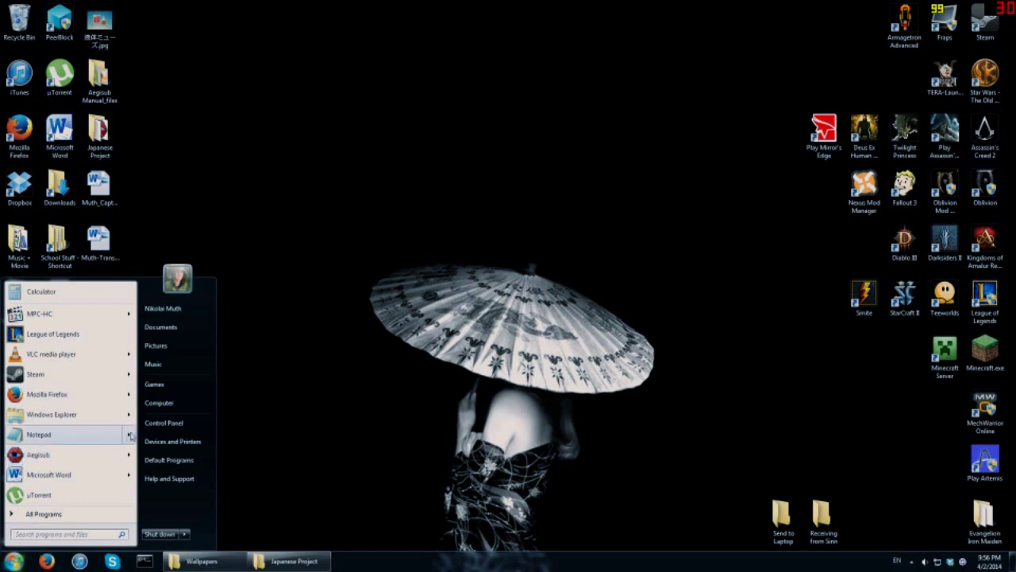
{"action": "left_click", "coordinate": [86, 435]}
{"action": "left_click_drag", "start_coordinate": [624, 63], "coordinate": [564, 118]}
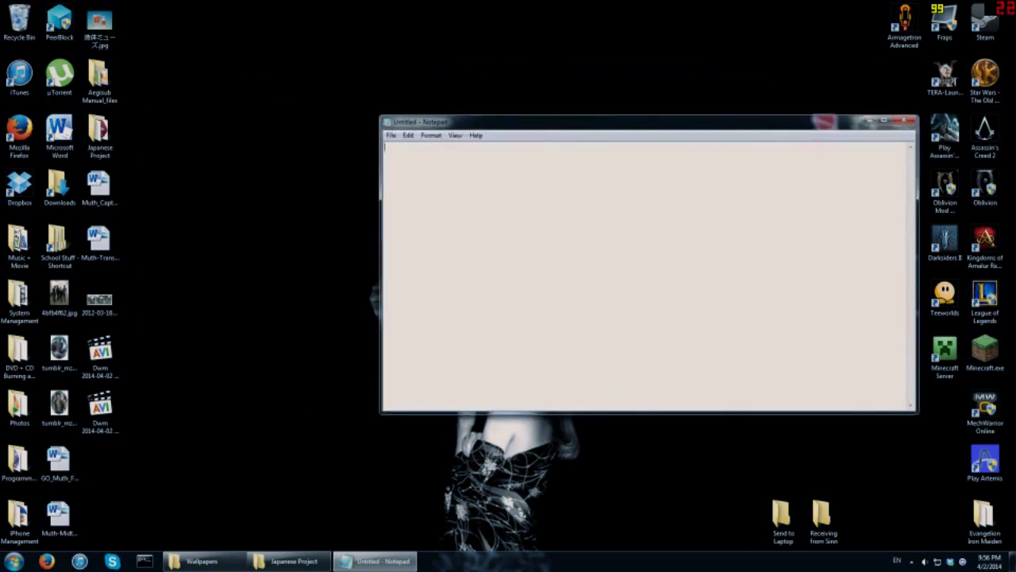
{"action": "left_click_drag", "start_coordinate": [916, 412], "coordinate": [826, 459]}
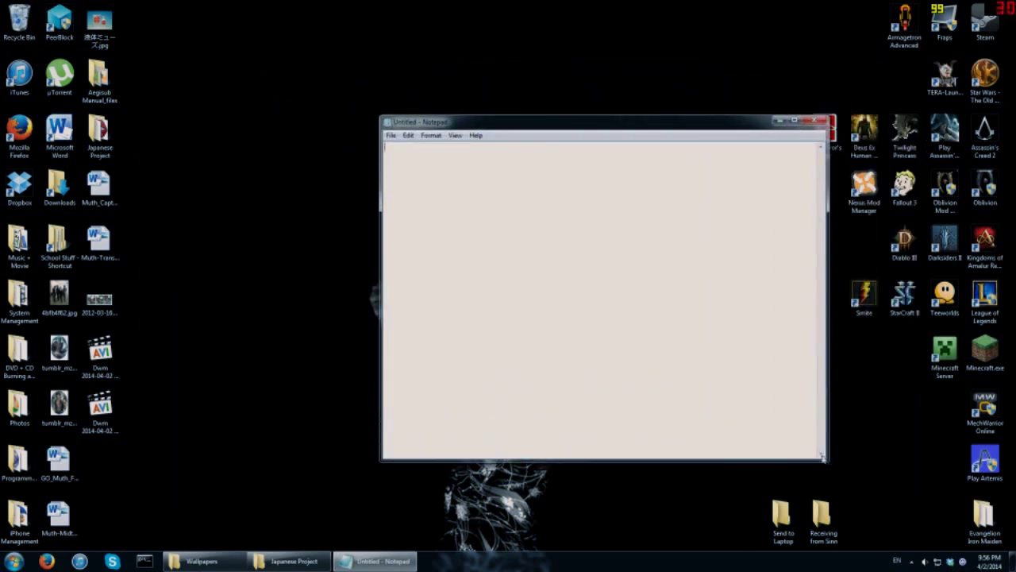
{"action": "left_click_drag", "start_coordinate": [571, 125], "coordinate": [664, 130]}
{"action": "left_click_drag", "start_coordinate": [525, 117], "coordinate": [521, 120]}
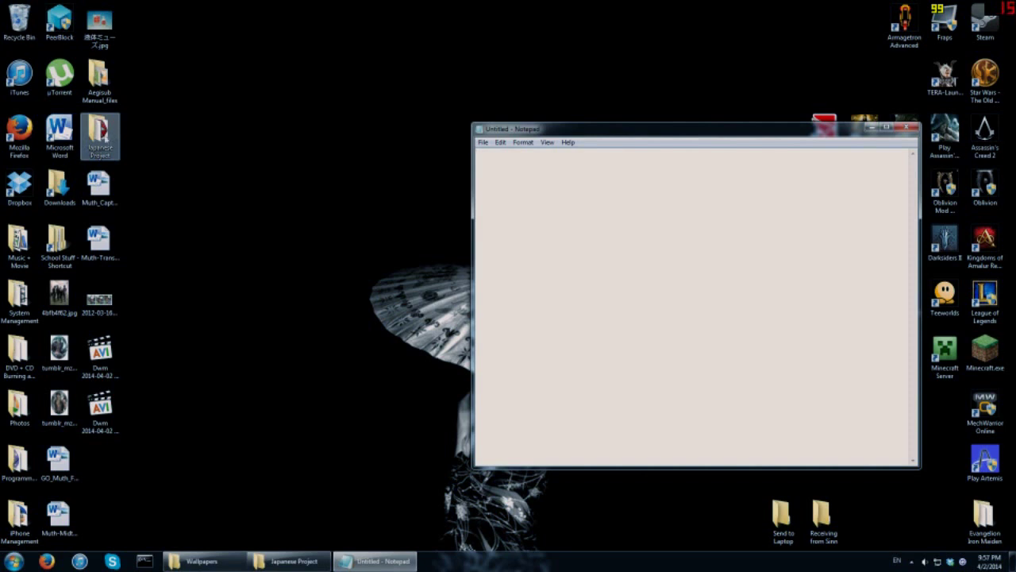
- Open the .mp4 video from the Japanese Project folder, minimise the folder window and pause playback
{"action": "double_click", "coordinate": [100, 136]}
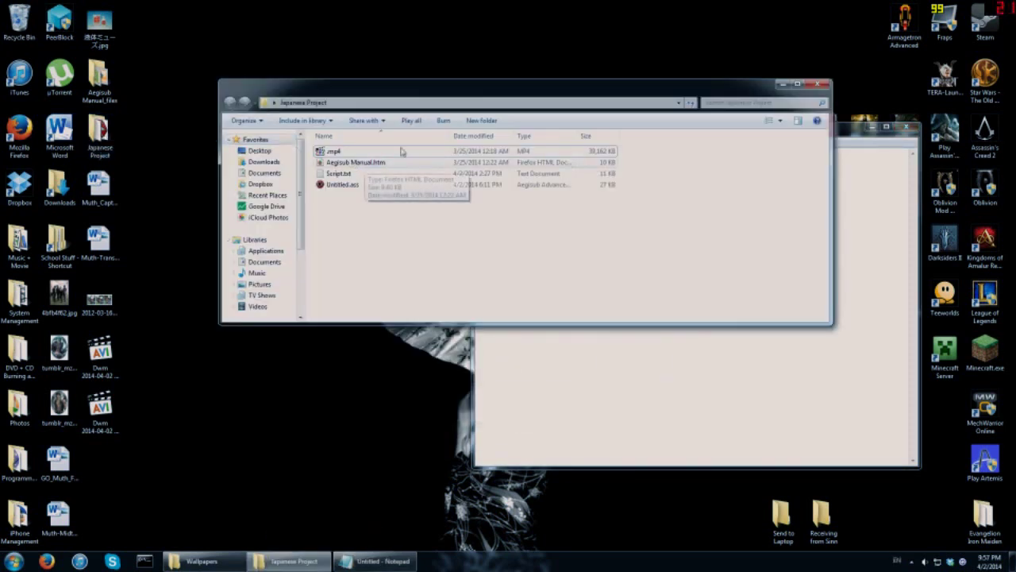
{"action": "left_click_drag", "start_coordinate": [411, 95], "coordinate": [290, 140]}
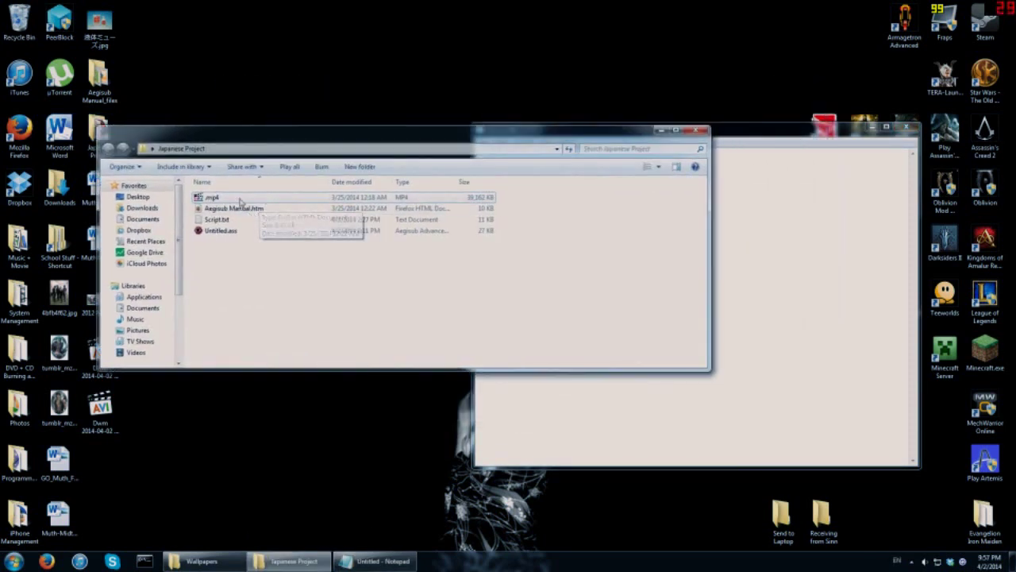
{"action": "double_click", "coordinate": [212, 197]}
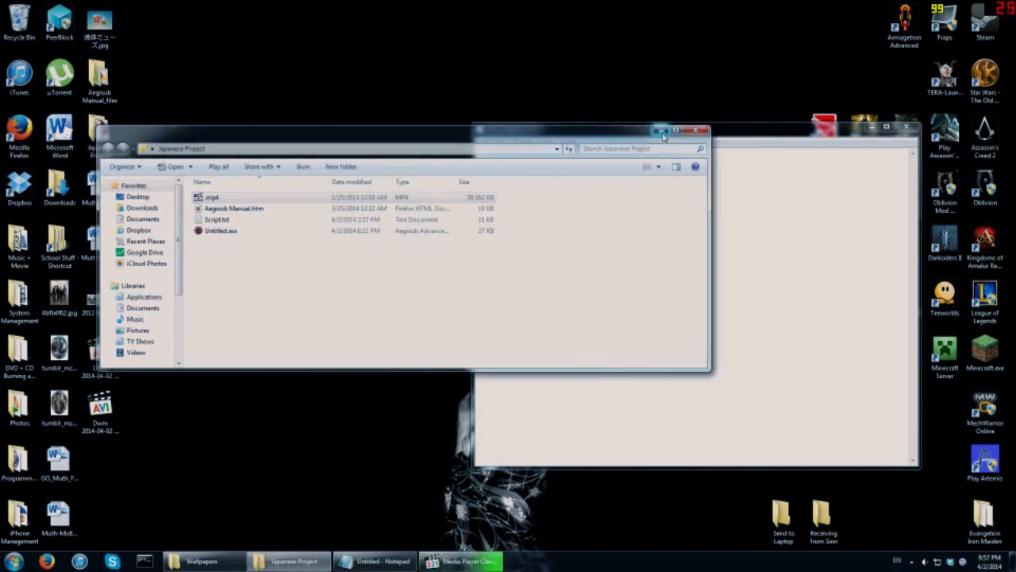
{"action": "left_click", "coordinate": [661, 129]}
{"action": "left_click", "coordinate": [383, 380]}
- Arrange the video player and the blank Notepad window side by side so that neither covers the other
{"action": "left_click_drag", "start_coordinate": [423, 155], "coordinate": [147, 70]}
{"action": "left_click", "coordinate": [524, 169]}
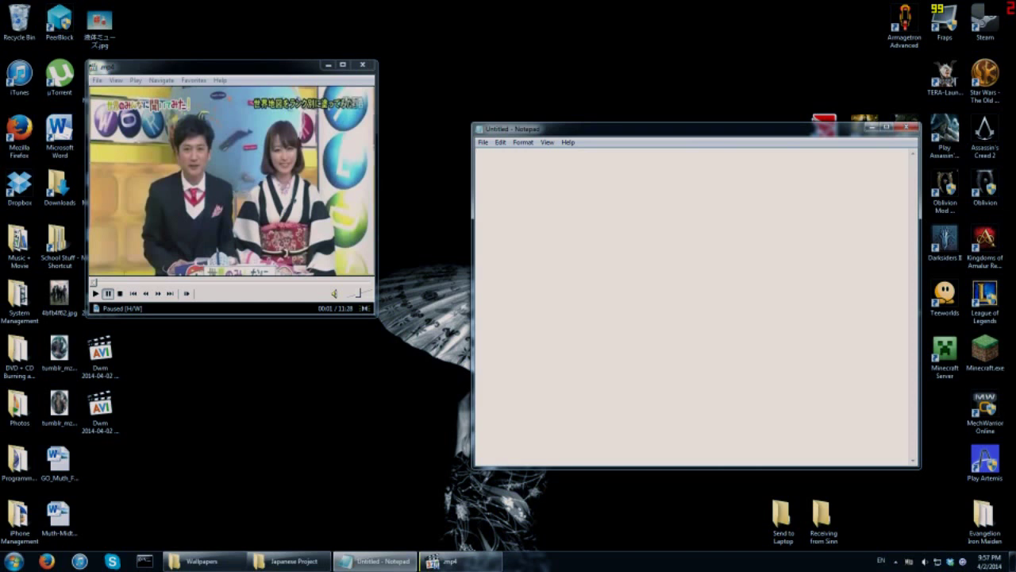
{"action": "left_click_drag", "start_coordinate": [593, 129], "coordinate": [549, 84]}
{"action": "left_click_drag", "start_coordinate": [311, 68], "coordinate": [356, 67]}
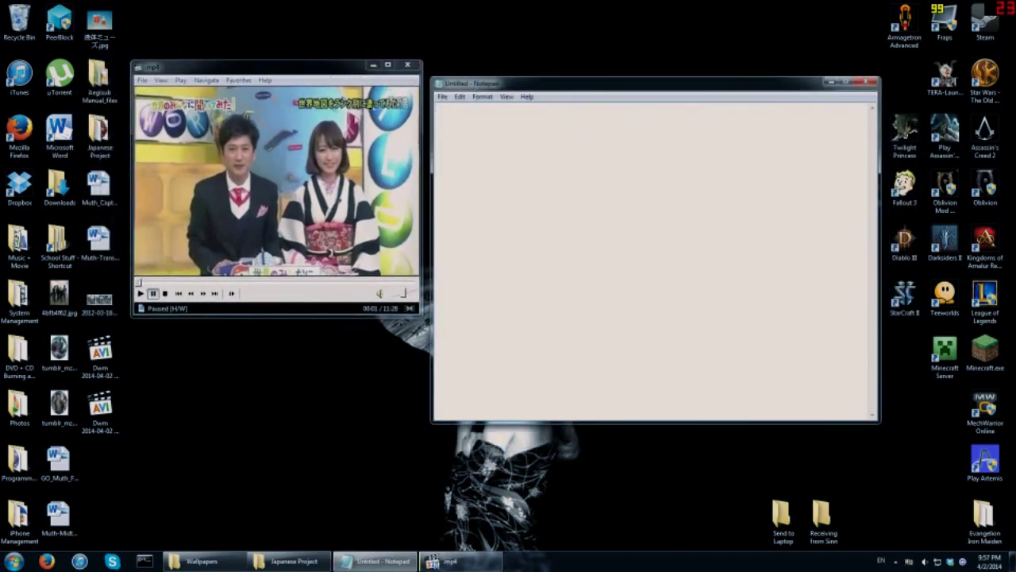
{"action": "left_click", "coordinate": [290, 77]}
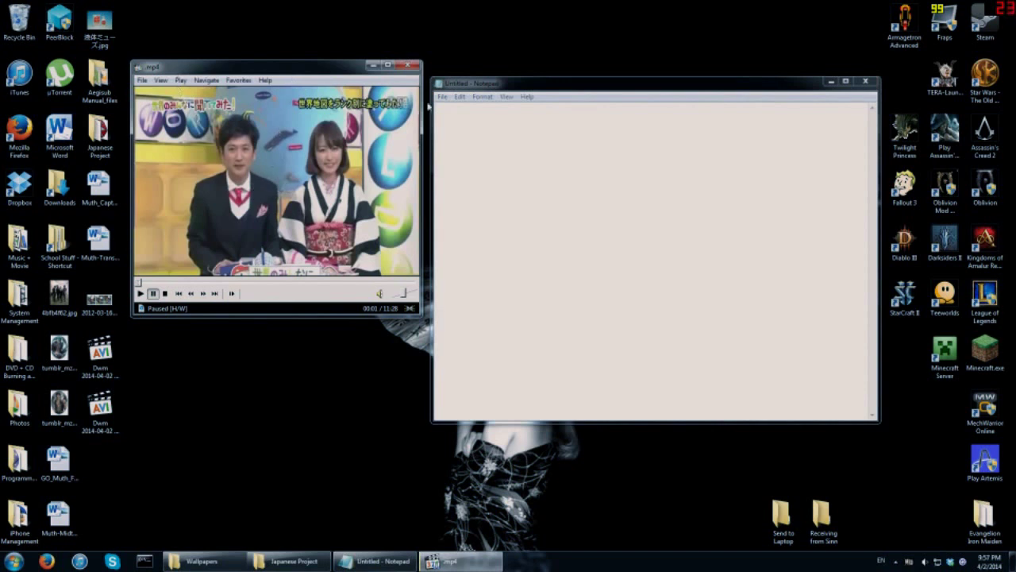
{"action": "left_click_drag", "start_coordinate": [345, 76], "coordinate": [338, 75]}
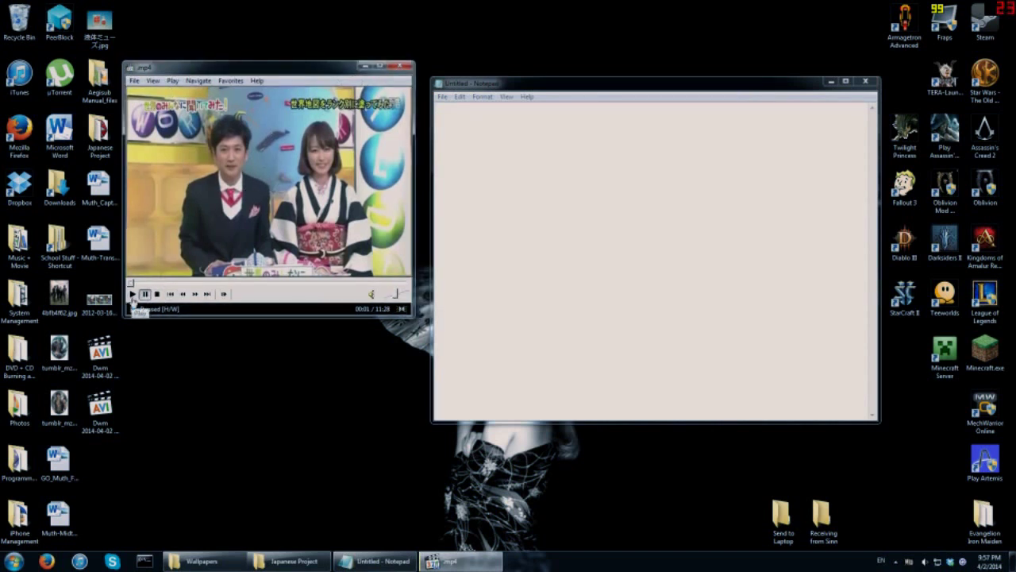
- Write the sample lines "Hi", "Hello!" and "What's up!" in the blank document and clear them again
{"action": "key", "text": "alt+Tab"}
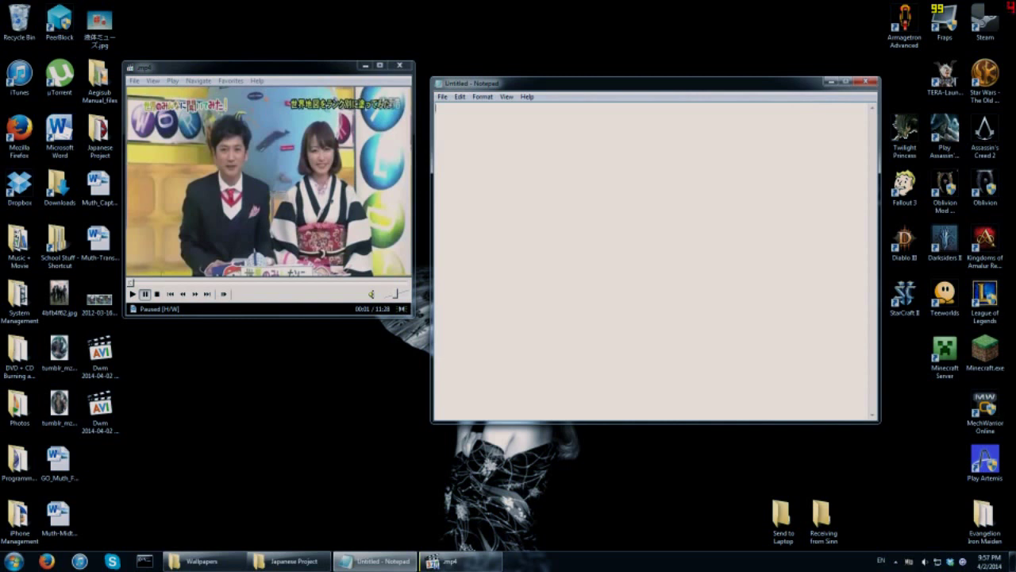
{"action": "type", "text": "Hi"}
{"action": "key", "text": "Return"}
{"action": "type", "text": "Hello!"}
{"action": "key", "text": "Return"}
{"action": "type", "text": "What's up!"}
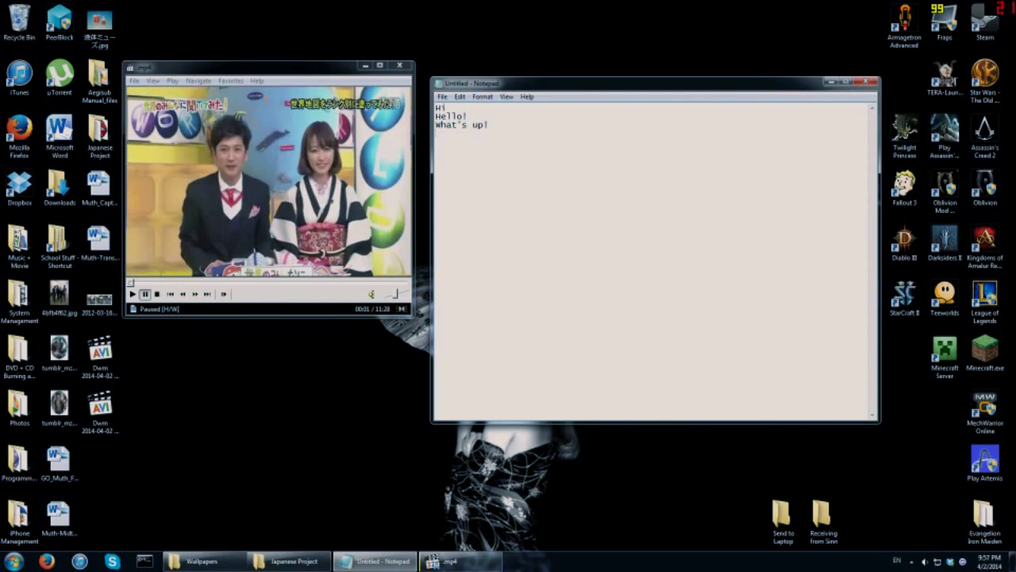
{"action": "key", "text": "ctrl+a"}
{"action": "key", "text": "BackSpace"}
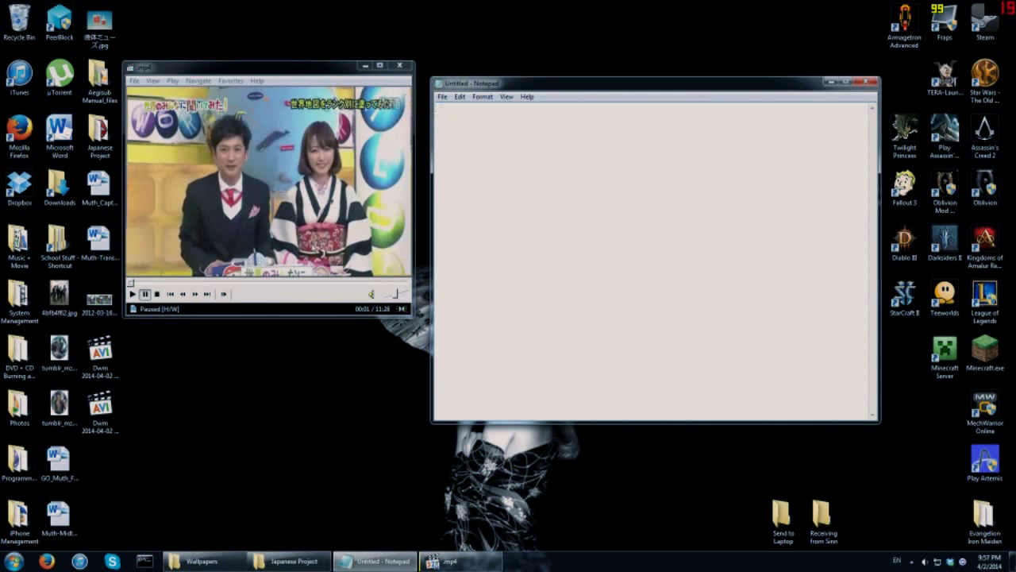
- Play and pause the video's opening seconds, and write "The next topic is this" with "Just" on a second line in the blank document
{"action": "left_click", "coordinate": [133, 294]}
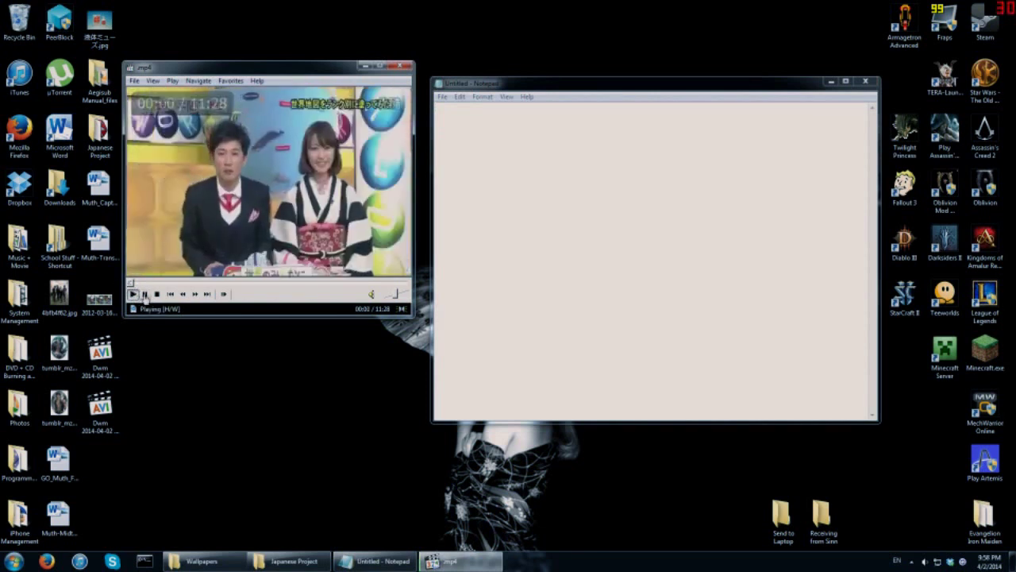
{"action": "left_click", "coordinate": [144, 294]}
{"action": "key", "text": "alt+Tab"}
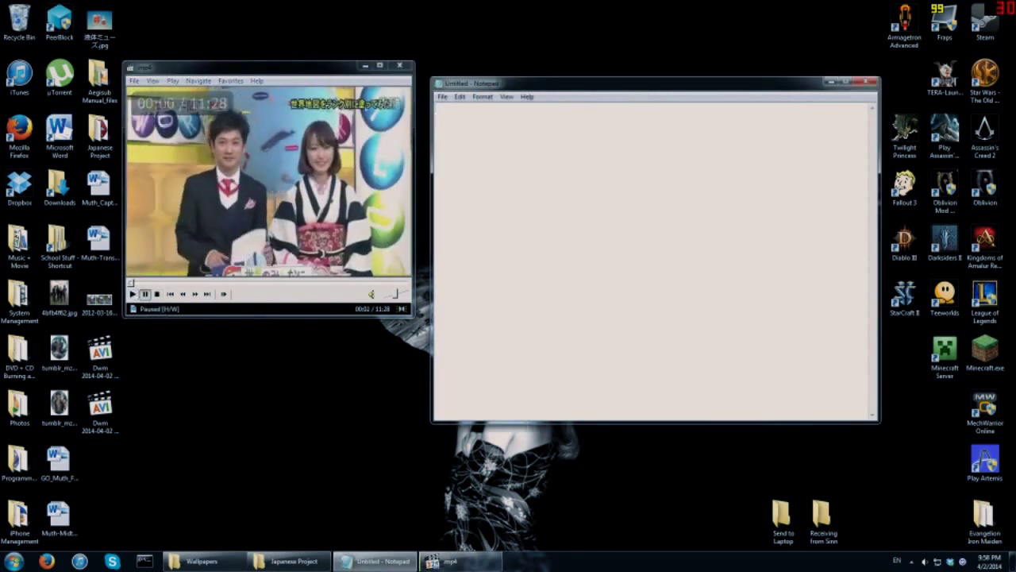
{"action": "type", "text": "The next topic is th"}
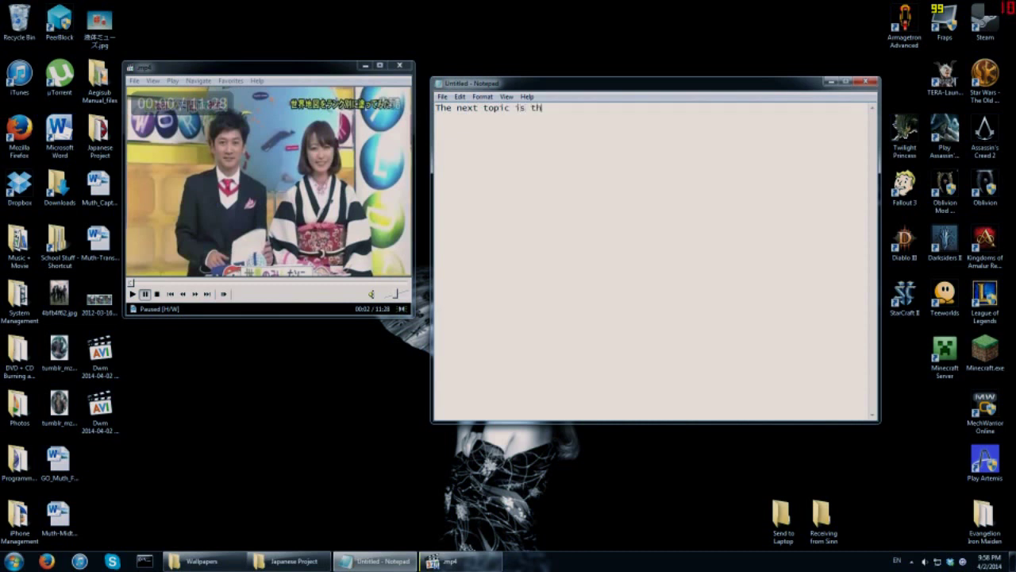
{"action": "type", "text": "is:"}
{"action": "key", "text": "Return"}
{"action": "key", "text": "BackSpace"}
{"action": "key", "text": "BackSpace"}
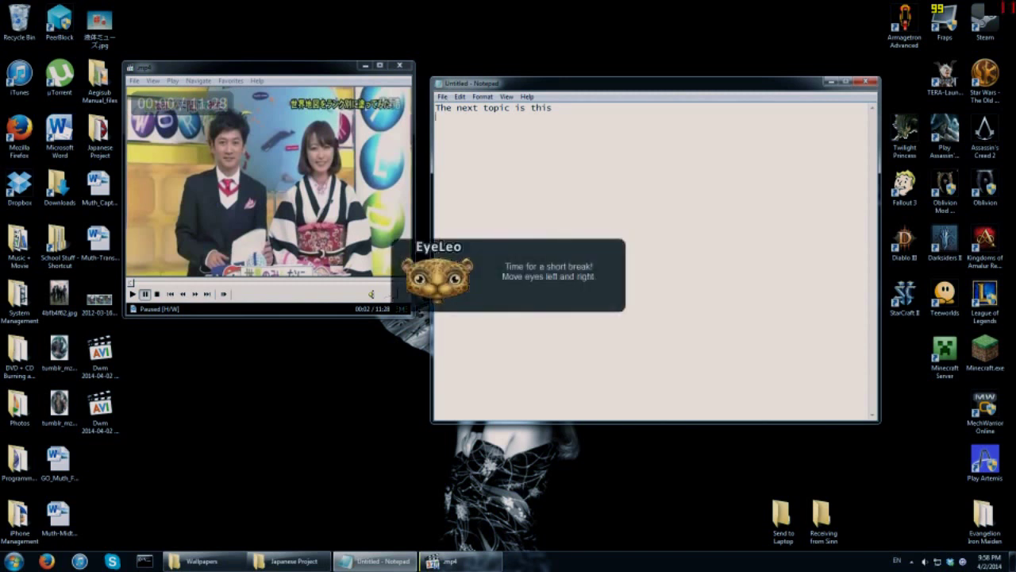
{"action": "key", "text": "Return"}
{"action": "type", "text": "Just"}
- Quit the EyeLeo break reminder and return to the untitled Notepad document
{"action": "left_click", "coordinate": [911, 561]}
{"action": "right_click", "coordinate": [886, 507]}
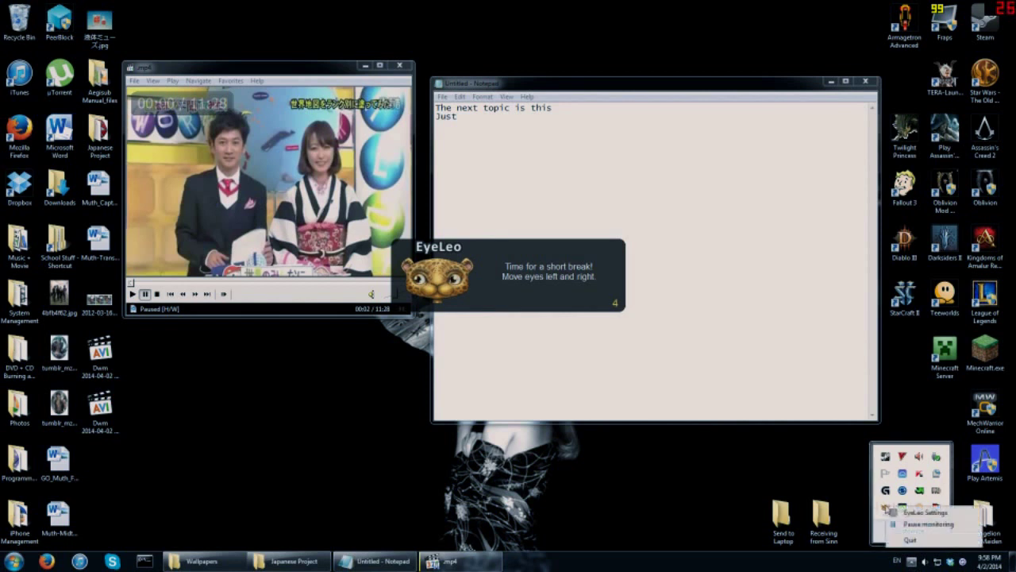
{"action": "left_click", "coordinate": [911, 540]}
{"action": "left_click", "coordinate": [675, 263]}
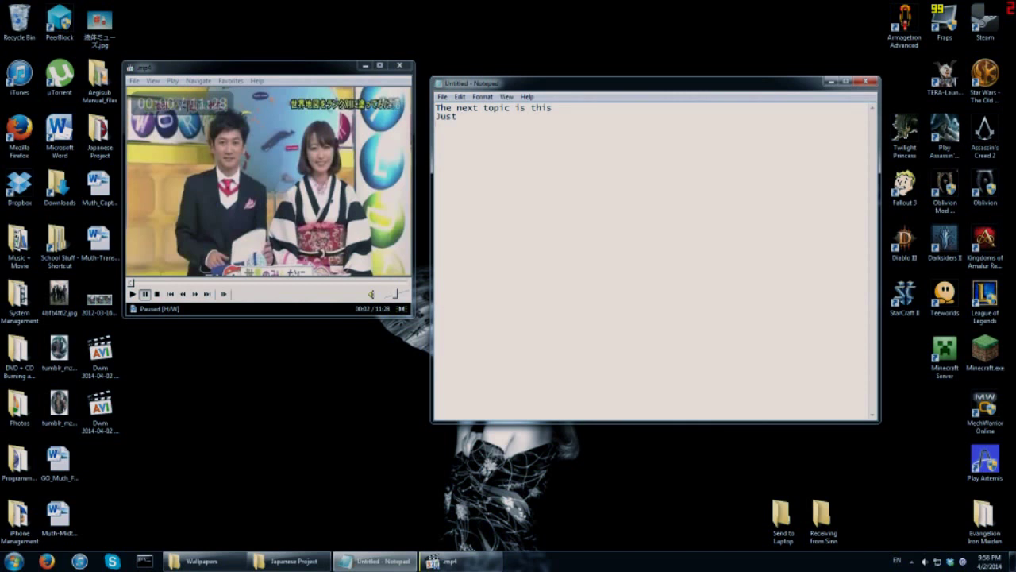
- Delete all the sample translation text from the untitled document
{"action": "key", "text": "ctrl+a"}
{"action": "key", "text": "Right"}
{"action": "key", "text": "ctrl+a"}
{"action": "key", "text": "Right"}
{"action": "key", "text": "ctrl+a"}
{"action": "key", "text": "BackSpace"}
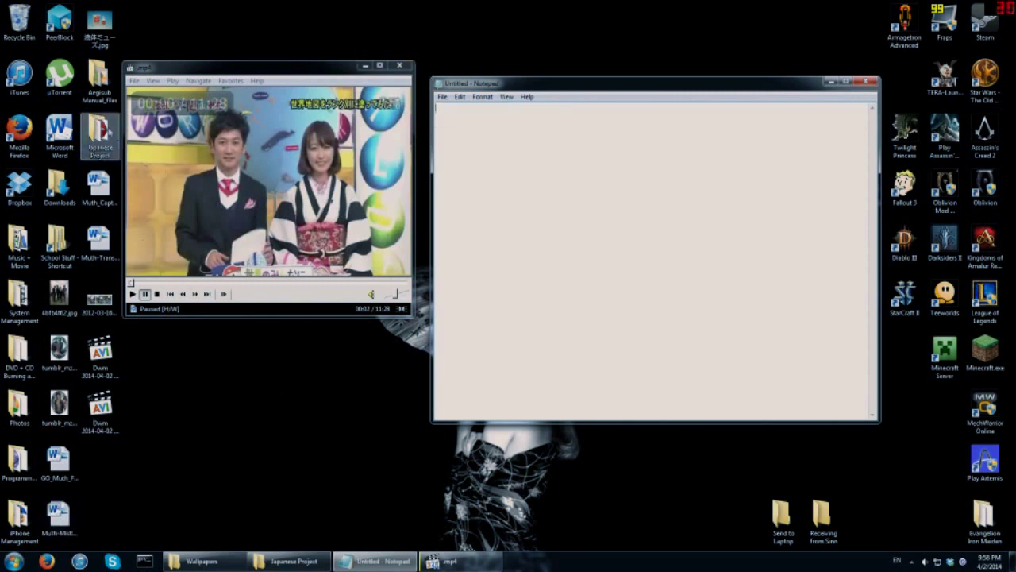
- Open Script.txt from the Japanese Project folder and minimise the folder window
{"action": "double_click", "coordinate": [100, 137]}
{"action": "double_click", "coordinate": [247, 219]}
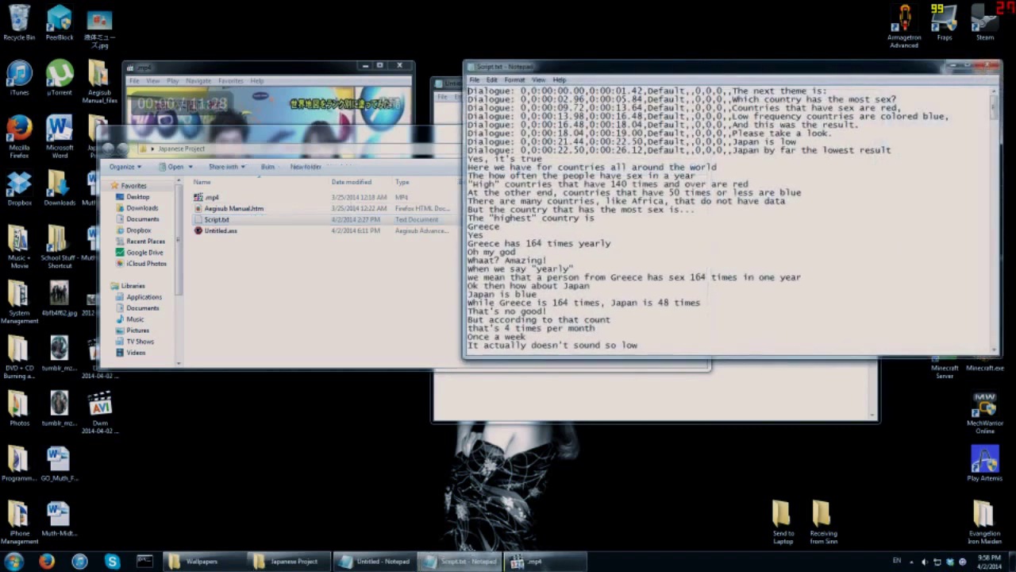
{"action": "left_click", "coordinate": [405, 144]}
{"action": "left_click", "coordinate": [662, 129]}
- Delete the "Dialogue" timing prefixes from the first five lines of Script.txt, keeping only their translated text
{"action": "left_click_drag", "start_coordinate": [733, 91], "coordinate": [468, 92]}
{"action": "key", "text": "BackSpace"}
{"action": "left_click_drag", "start_coordinate": [733, 99], "coordinate": [468, 100]}
{"action": "key", "text": "Delete"}
{"action": "left_click_drag", "start_coordinate": [732, 108], "coordinate": [467, 108]}
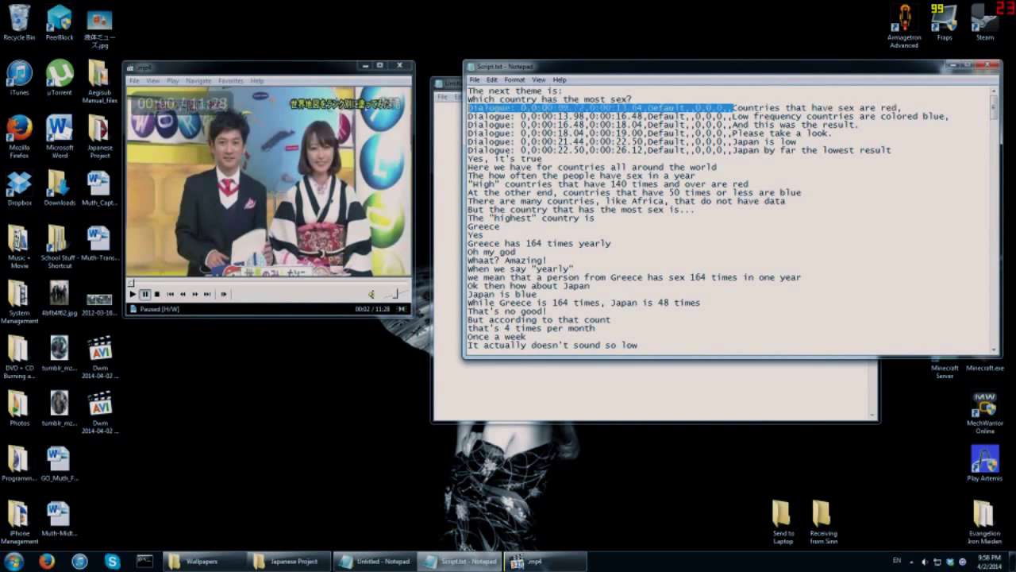
{"action": "key", "text": "Delete"}
{"action": "left_click_drag", "start_coordinate": [732, 116], "coordinate": [467, 110]}
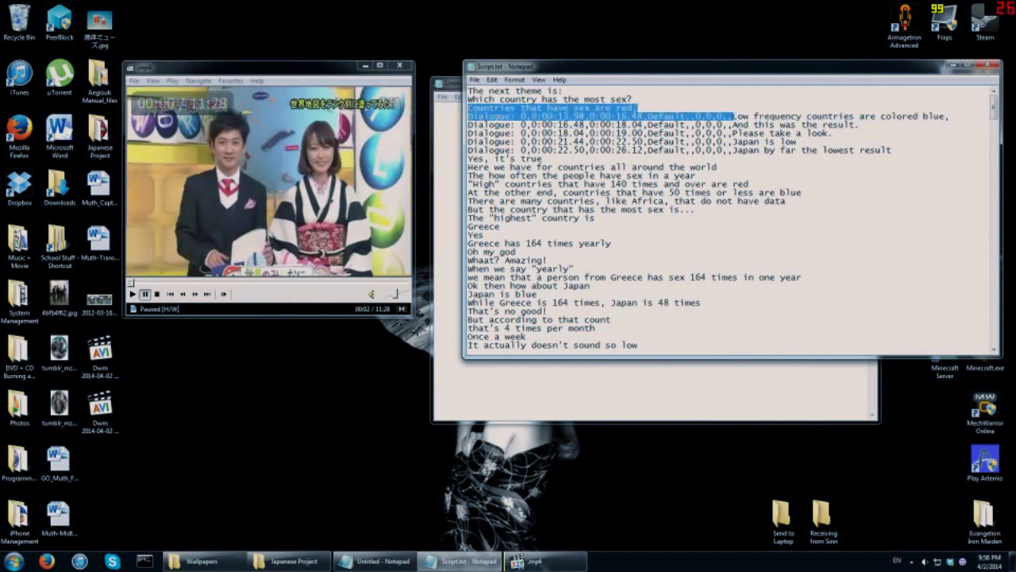
{"action": "left_click", "coordinate": [564, 108]}
{"action": "left_click_drag", "start_coordinate": [732, 116], "coordinate": [467, 116]}
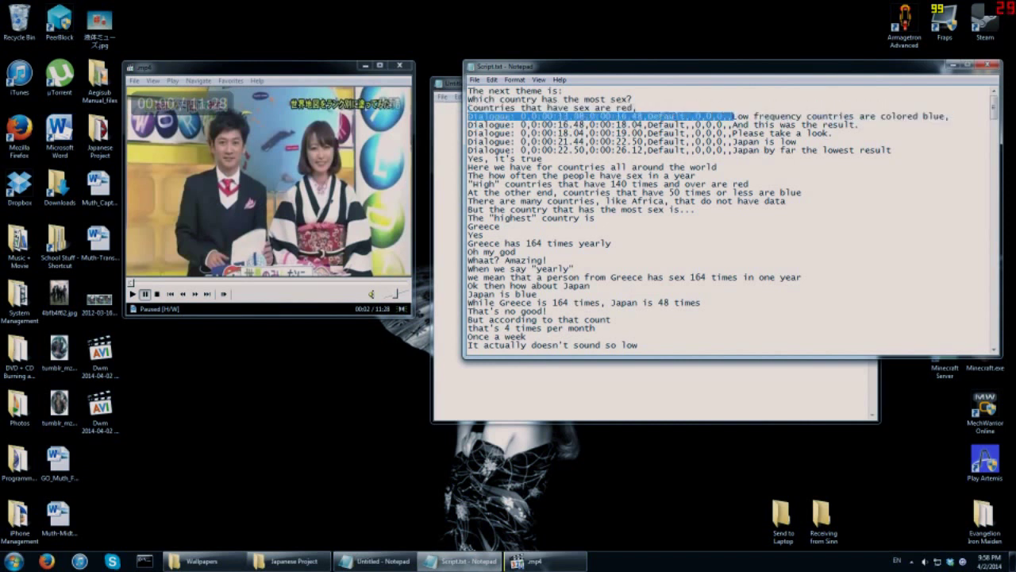
{"action": "key", "text": "Delete"}
{"action": "left_click_drag", "start_coordinate": [732, 125], "coordinate": [467, 125]}
{"action": "key", "text": "Delete"}
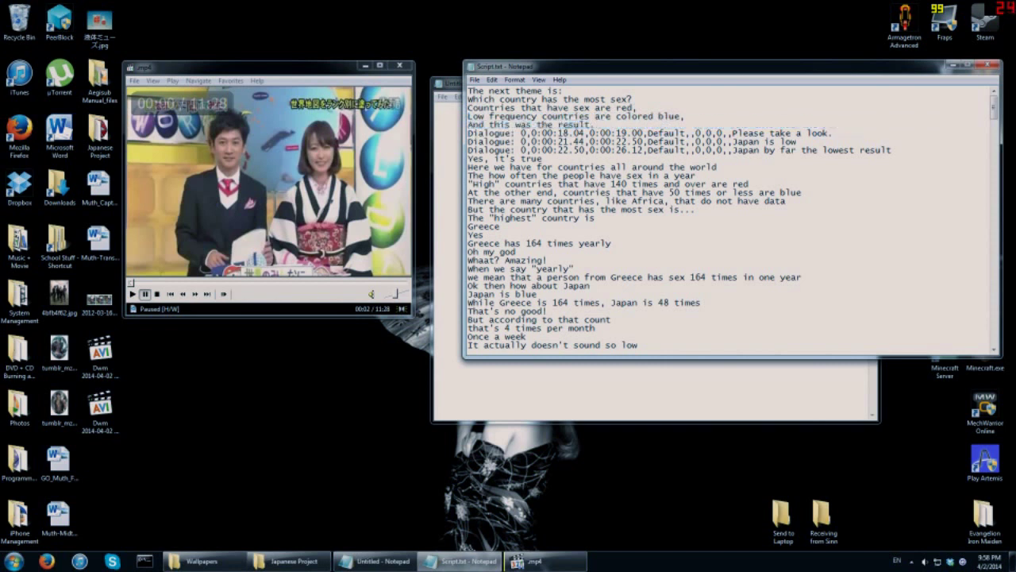
- Play the next few seconds of the video and pause it on the question board
{"action": "double_click", "coordinate": [732, 134]}
{"action": "left_click", "coordinate": [732, 134]}
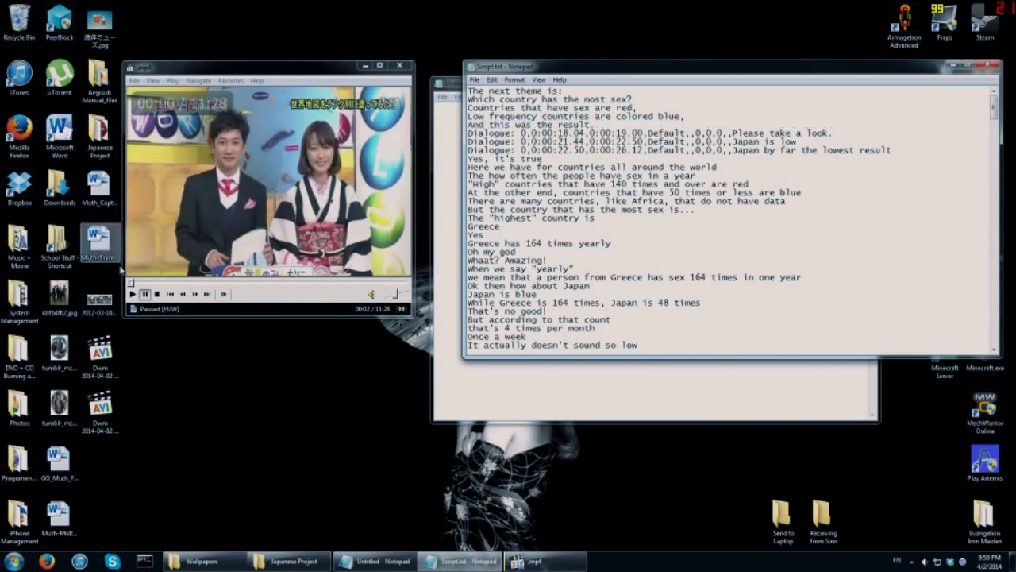
{"action": "left_click", "coordinate": [134, 296]}
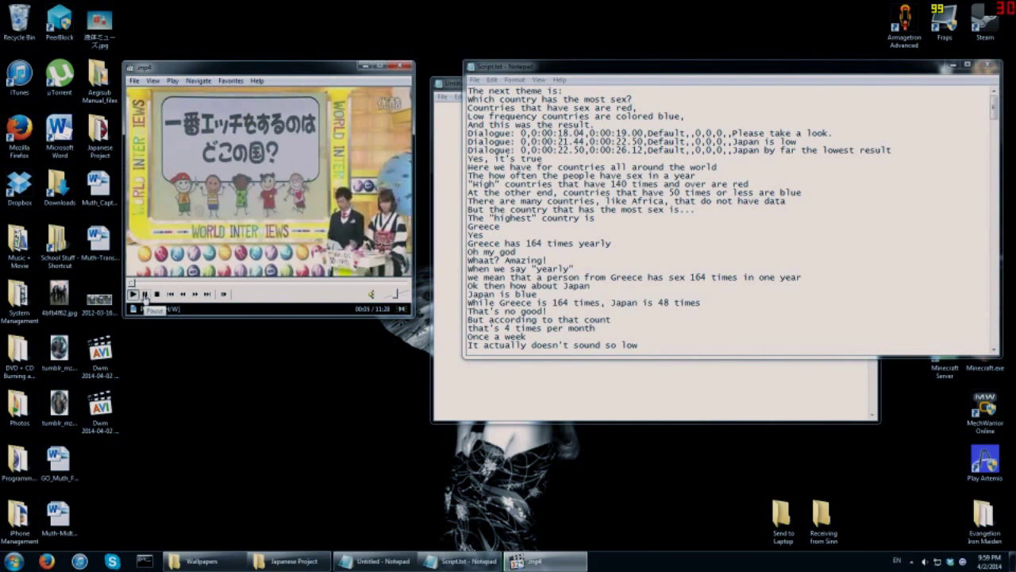
{"action": "left_click", "coordinate": [146, 294]}
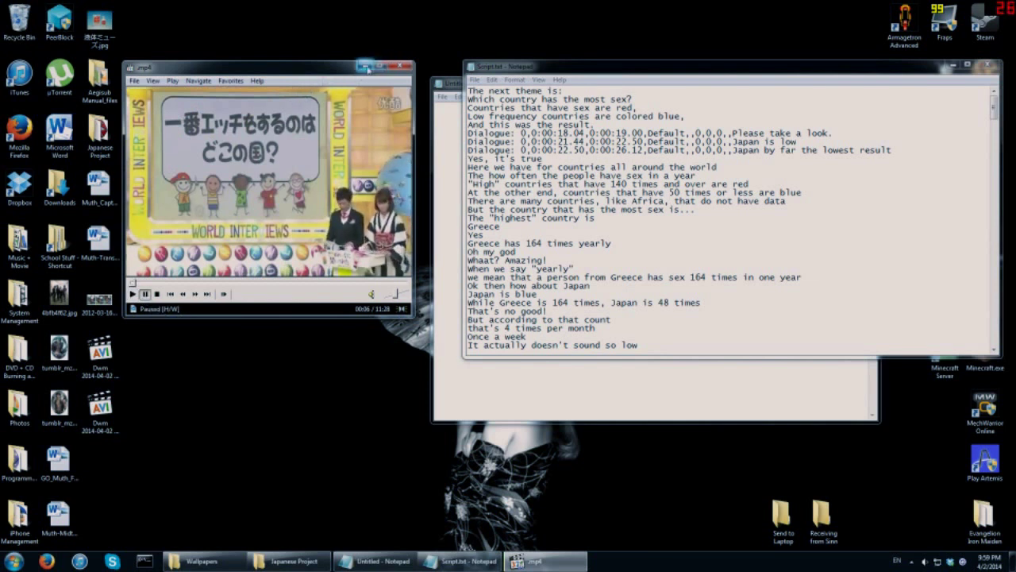
- Delete the timing prefixes from the "Please take a look.", "Japan is low" and "Japan by far the lowest result" lines
{"action": "left_click_drag", "start_coordinate": [733, 134], "coordinate": [467, 134]}
{"action": "key", "text": "BackSpace"}
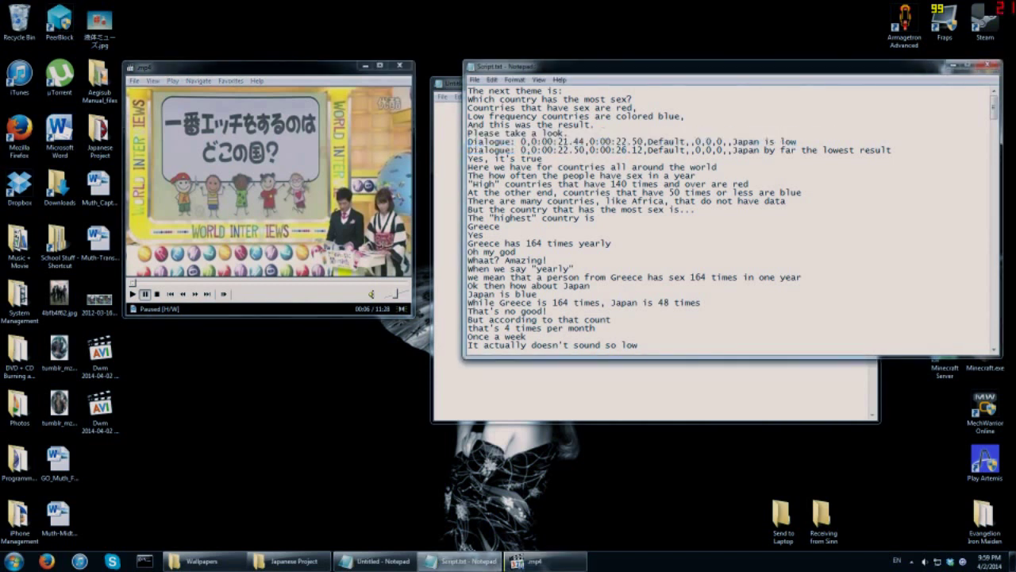
{"action": "left_click_drag", "start_coordinate": [733, 141], "coordinate": [467, 141]}
{"action": "key", "text": "Delete"}
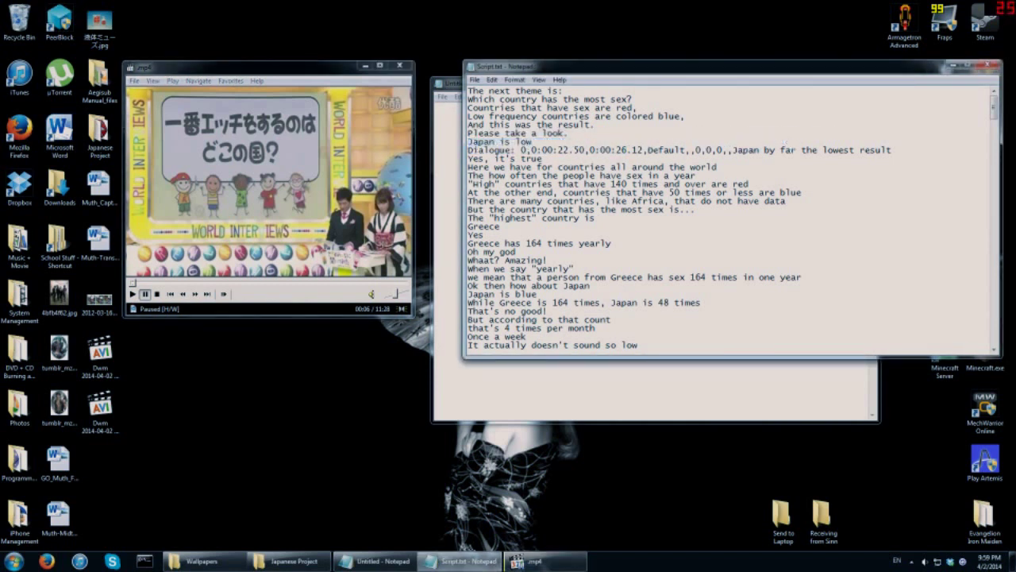
{"action": "left_click_drag", "start_coordinate": [733, 150], "coordinate": [468, 149]}
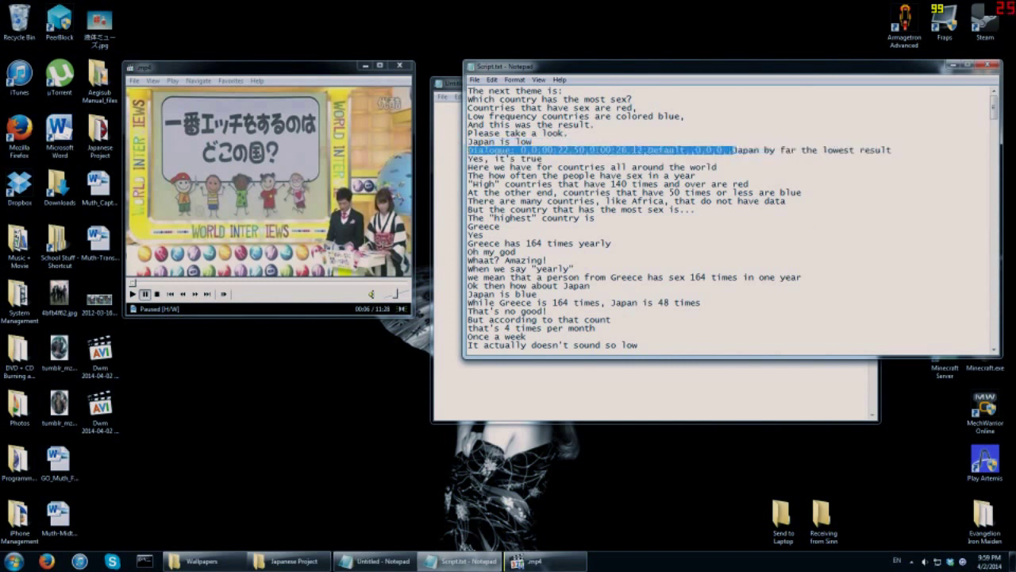
{"action": "key", "text": "Delete"}
- Look through the remaining translated lines of Script.txt
{"action": "scroll", "coordinate": [733, 219], "scroll_direction": "down", "scroll_amount": 6}
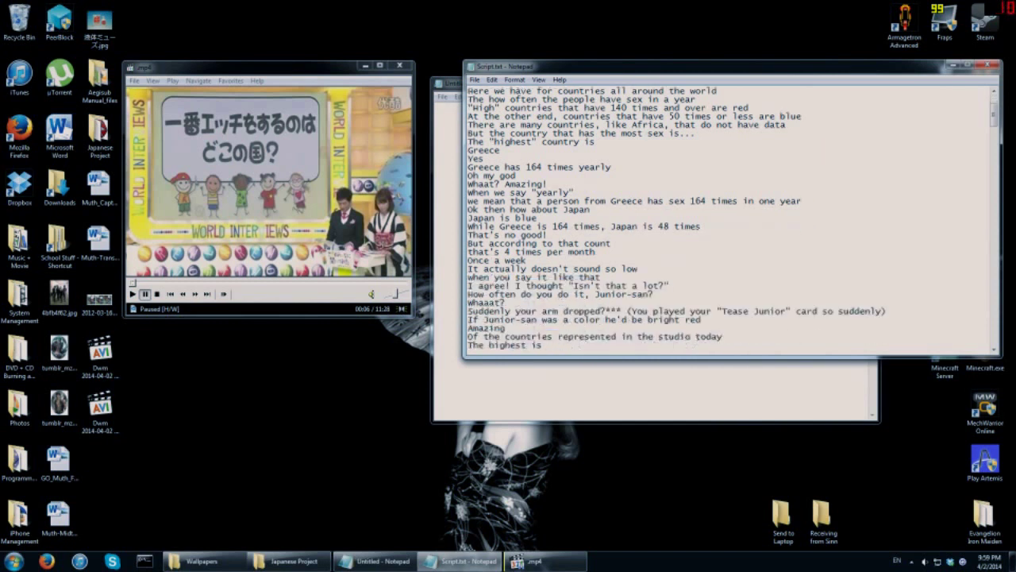
{"action": "scroll", "coordinate": [733, 219], "scroll_direction": "down", "scroll_amount": 10}
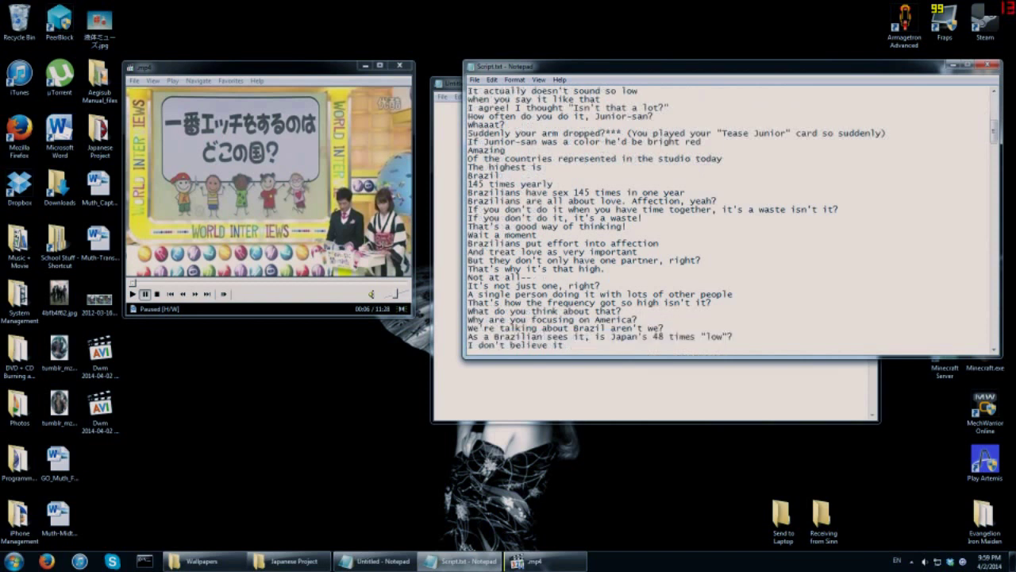
{"action": "scroll", "coordinate": [733, 218], "scroll_direction": "down", "scroll_amount": 5}
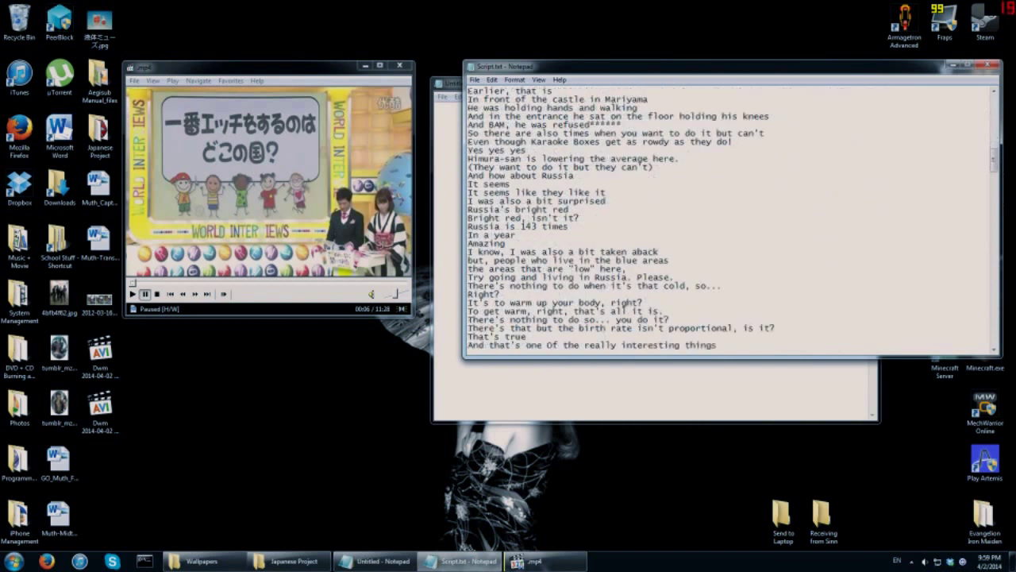
- Look through the rest of the translated lines in Script.txt and highlight the "At the other end" line near the beginning
{"action": "scroll", "coordinate": [733, 218], "scroll_direction": "down", "scroll_amount": 8}
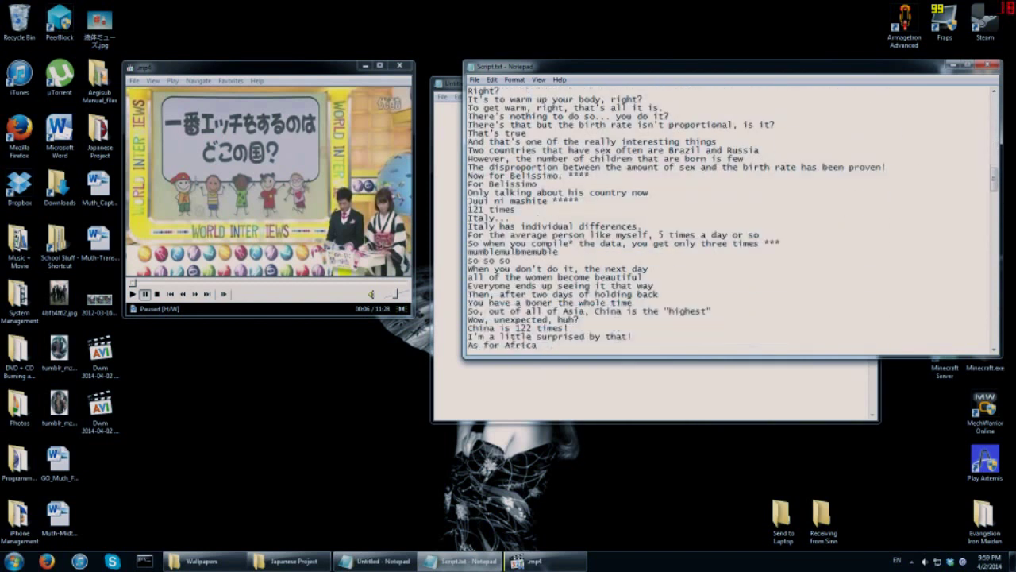
{"action": "left_click_drag", "start_coordinate": [993, 181], "coordinate": [987, 249]}
{"action": "left_click_drag", "start_coordinate": [985, 222], "coordinate": [994, 89]}
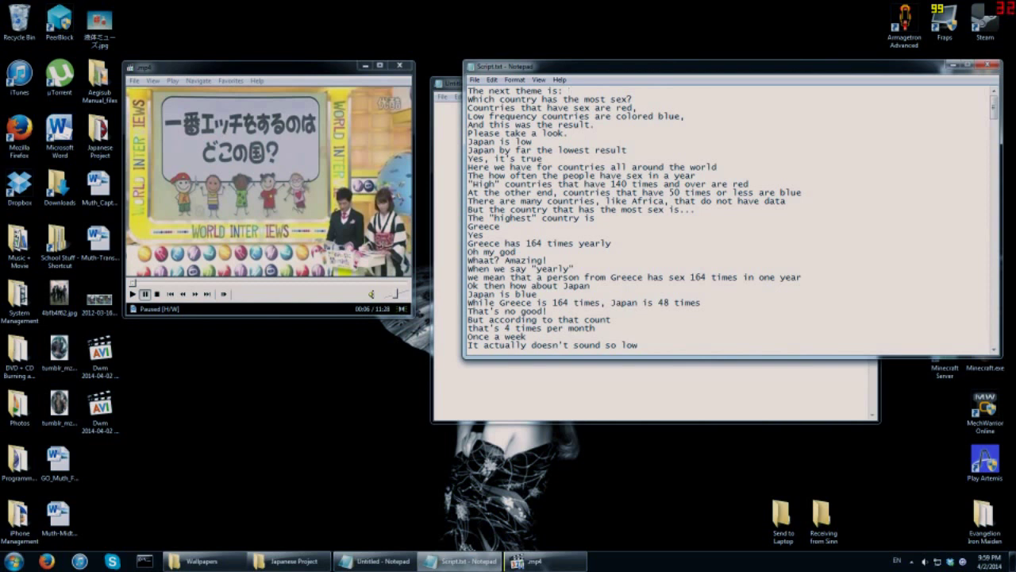
{"action": "left_click_drag", "start_coordinate": [803, 193], "coordinate": [467, 193]}
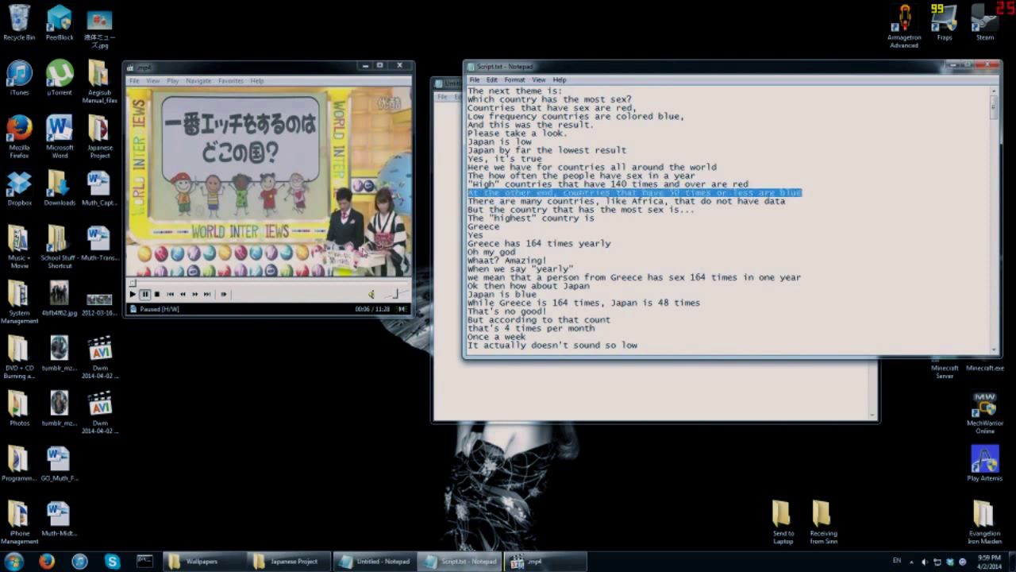
- Close the blank Notepad document and the video player, and reposition the Script.txt window on the desktop
{"action": "left_click", "coordinate": [449, 83]}
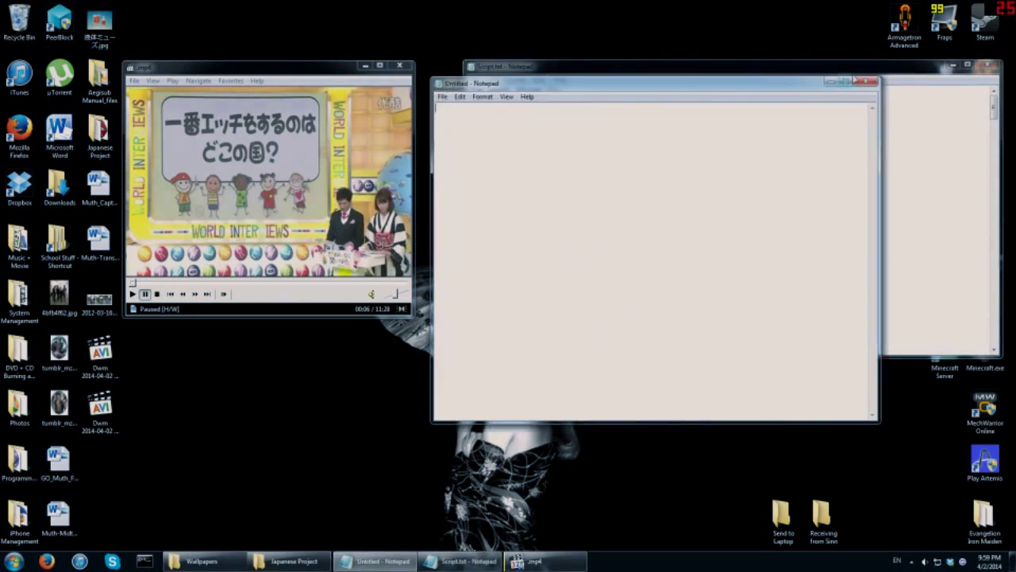
{"action": "left_click", "coordinate": [869, 81]}
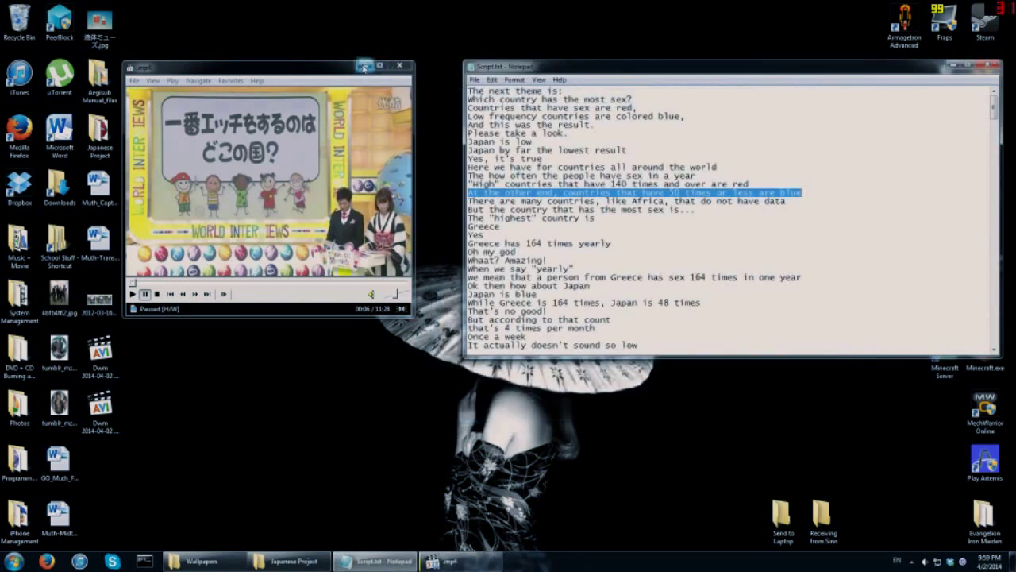
{"action": "left_click", "coordinate": [406, 66]}
{"action": "left_click_drag", "start_coordinate": [494, 68], "coordinate": [410, 58]}
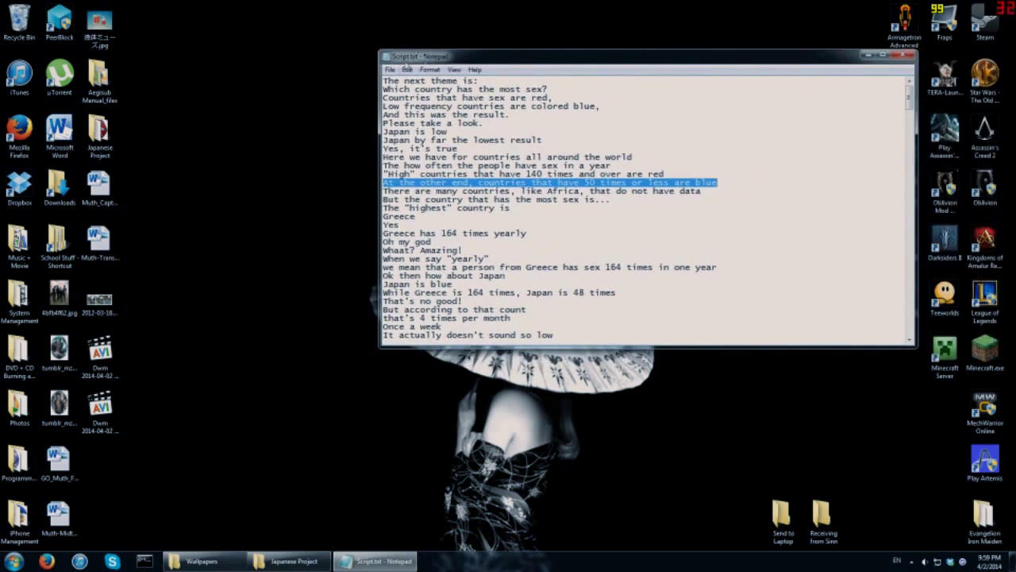
- Check the Text Documents (*.txt) file type in the Save As dialog for Script.txt and leave without saving
{"action": "left_click", "coordinate": [407, 69]}
{"action": "left_click", "coordinate": [409, 115]}
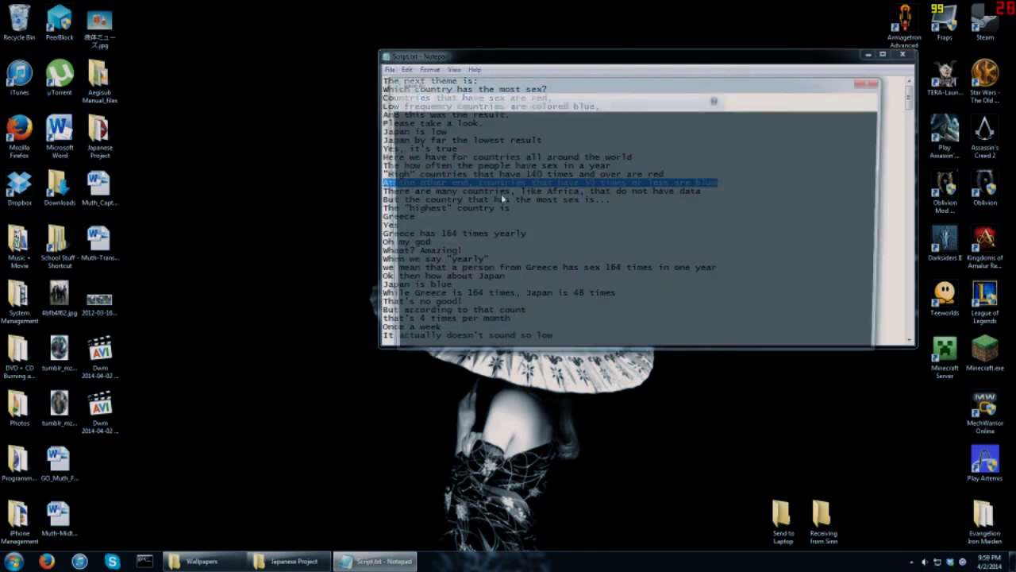
{"action": "left_click", "coordinate": [511, 322]}
{"action": "left_click", "coordinate": [514, 322]}
{"action": "left_click", "coordinate": [514, 322]}
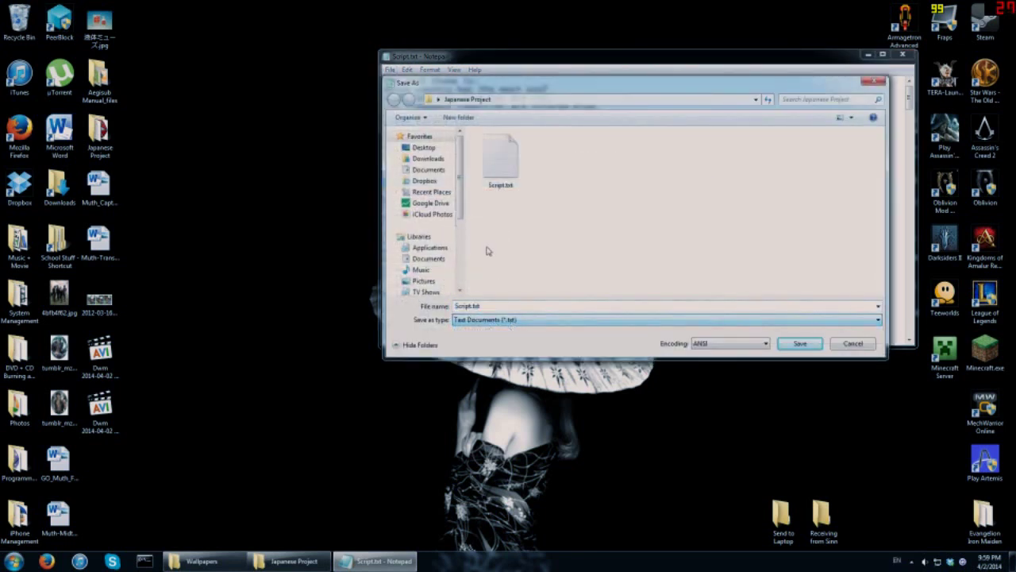
{"action": "left_click", "coordinate": [837, 344]}
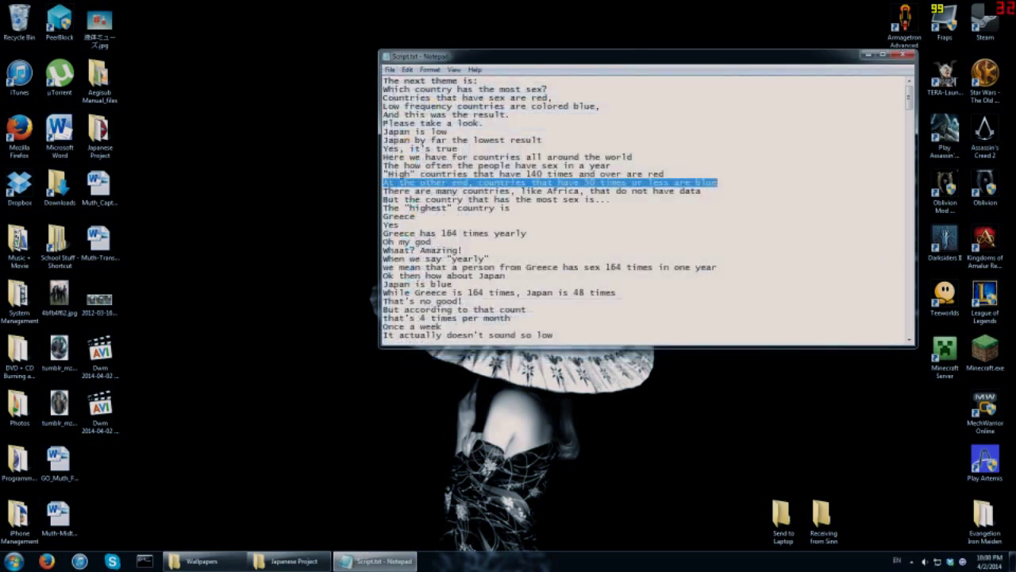
- Launch Aegisub and place its window over the middle of the desktop
{"action": "key", "text": "super"}
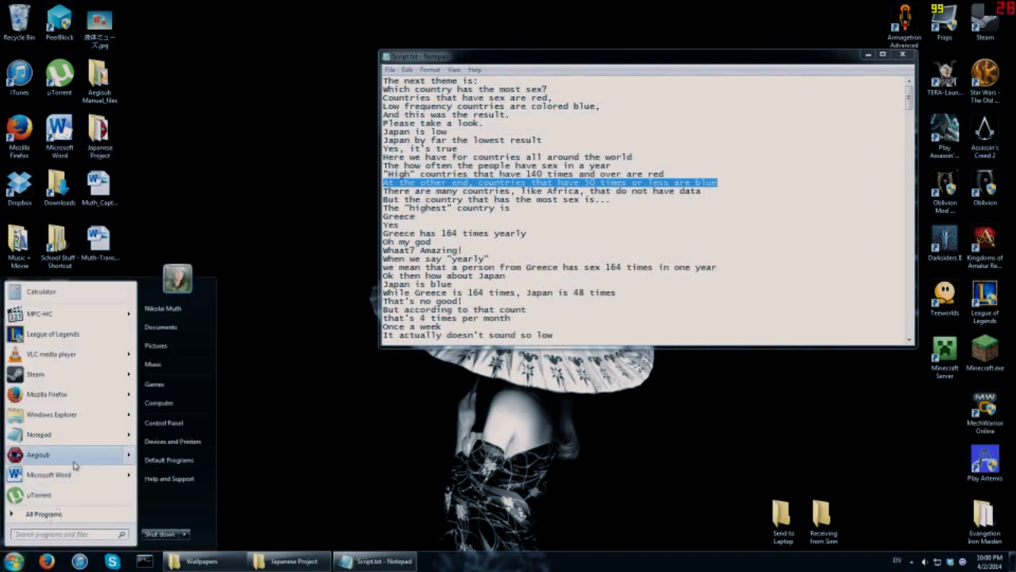
{"action": "key", "text": "super"}
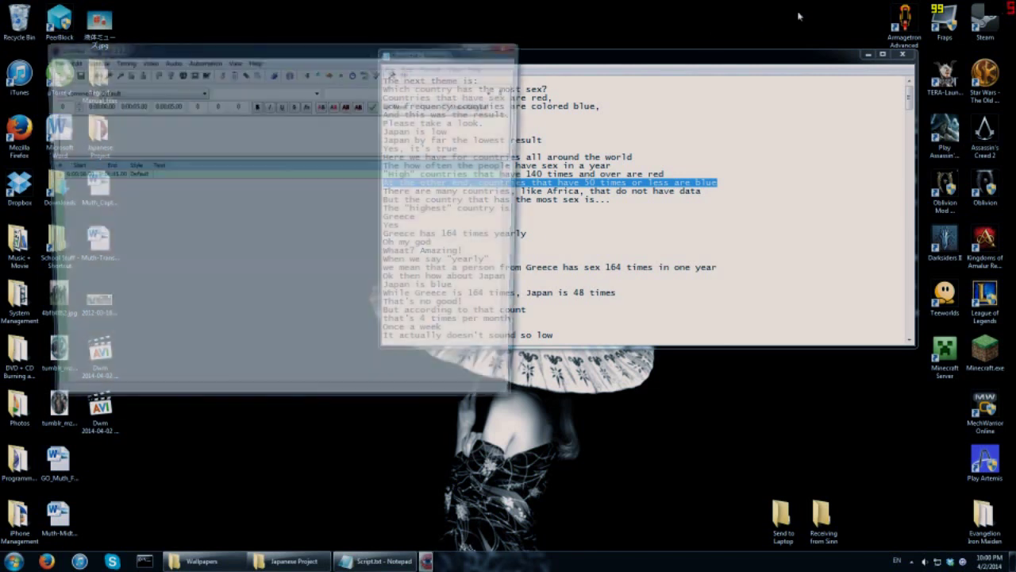
{"action": "left_click_drag", "start_coordinate": [389, 54], "coordinate": [585, 50]}
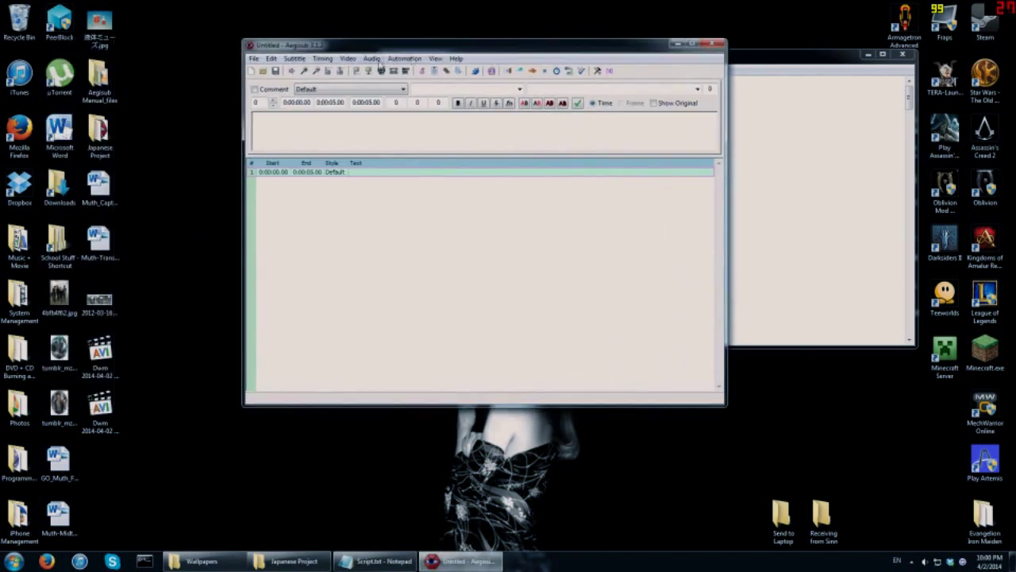
- Open Script.txt from the Japanese Project folder as a subtitle file and move its text import options dialog into clear view
{"action": "left_click", "coordinate": [255, 60]}
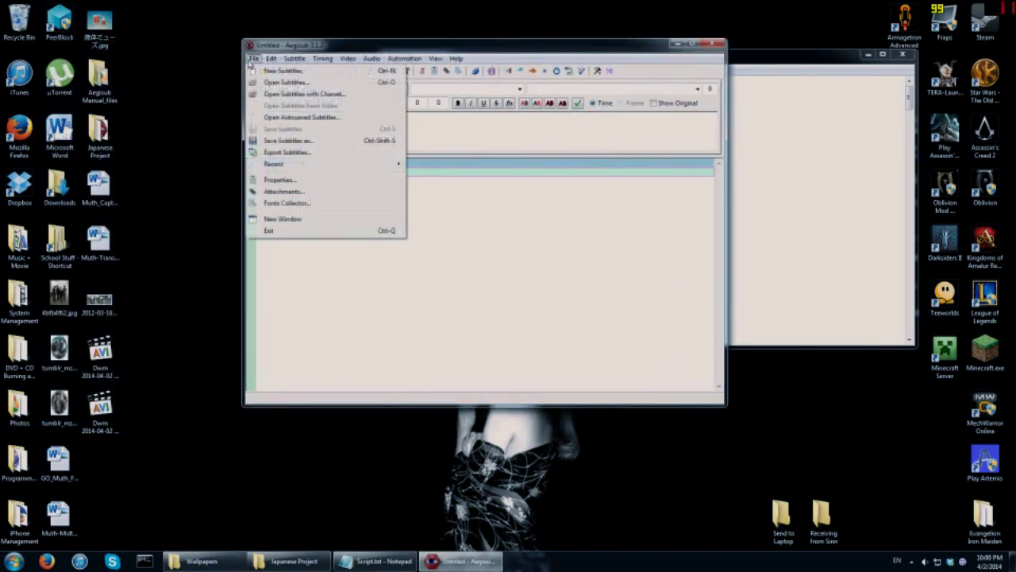
{"action": "left_click", "coordinate": [283, 87]}
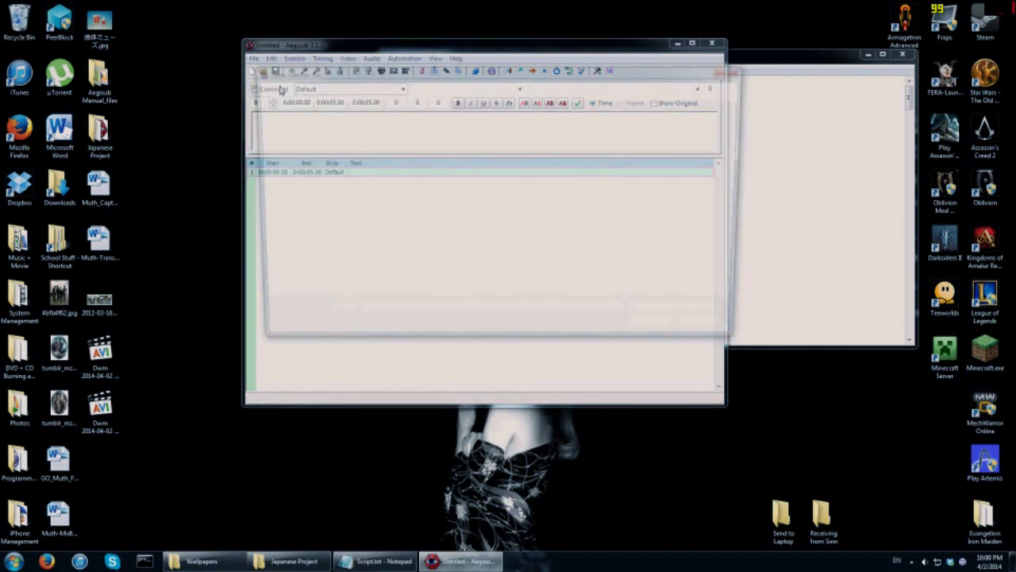
{"action": "left_click_drag", "start_coordinate": [354, 77], "coordinate": [443, 96]}
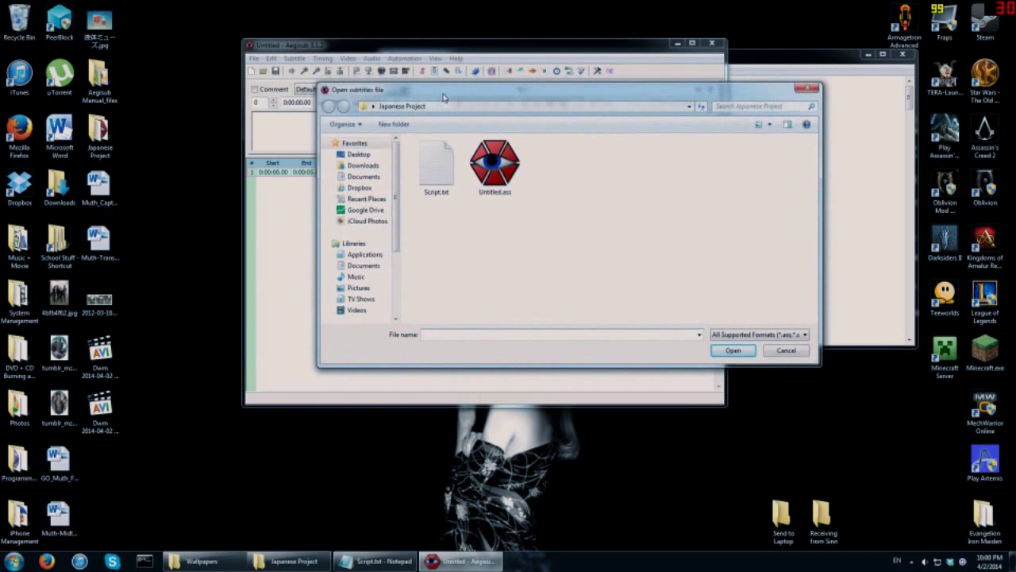
{"action": "left_click", "coordinate": [450, 172]}
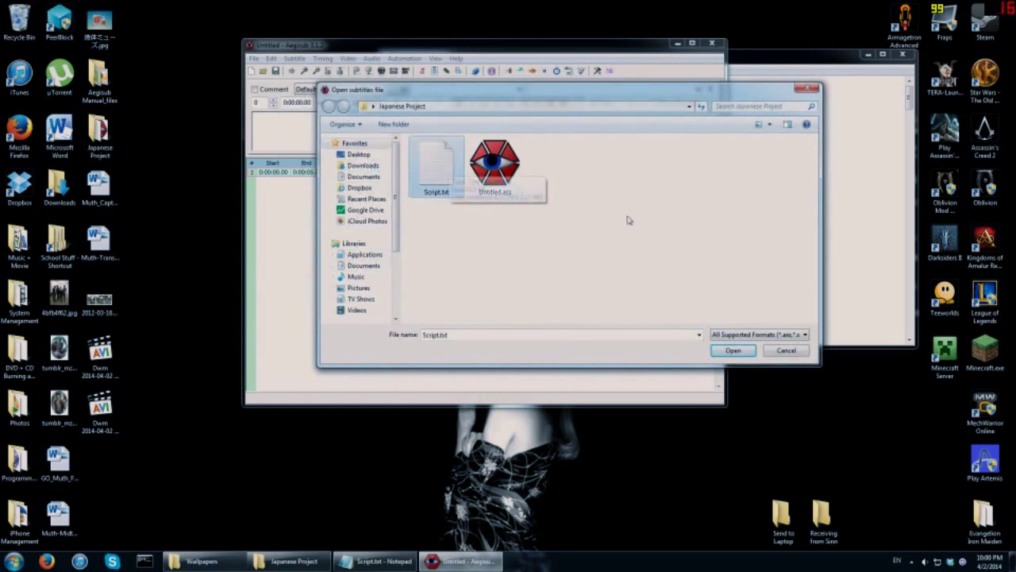
{"action": "left_click", "coordinate": [734, 352]}
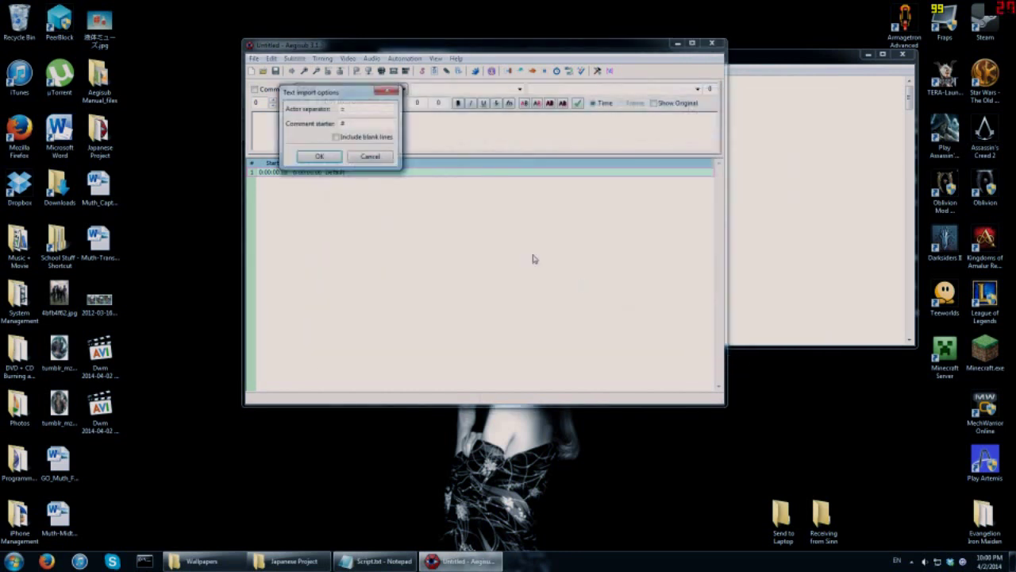
{"action": "left_click_drag", "start_coordinate": [322, 93], "coordinate": [453, 198]}
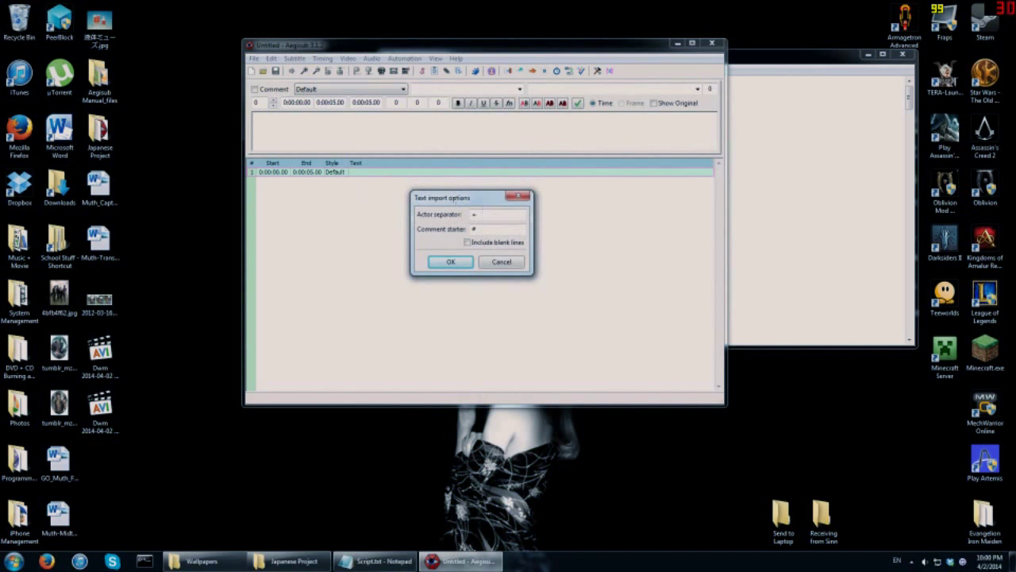
- Switch to Notepad, start a new blank document and save the pending changes to Script.txt
{"action": "left_click", "coordinate": [754, 189]}
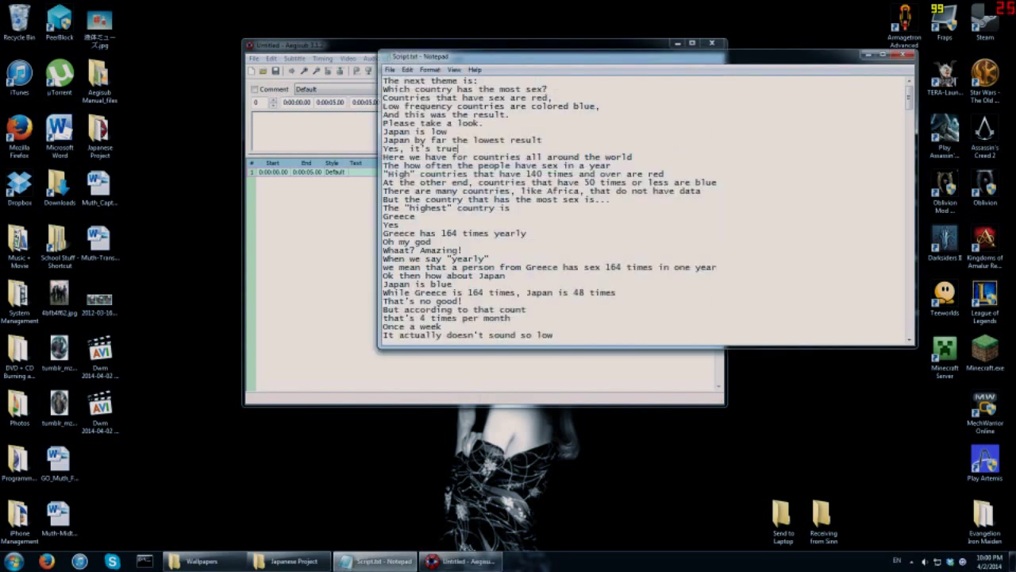
{"action": "left_click", "coordinate": [387, 71]}
{"action": "left_click", "coordinate": [403, 83]}
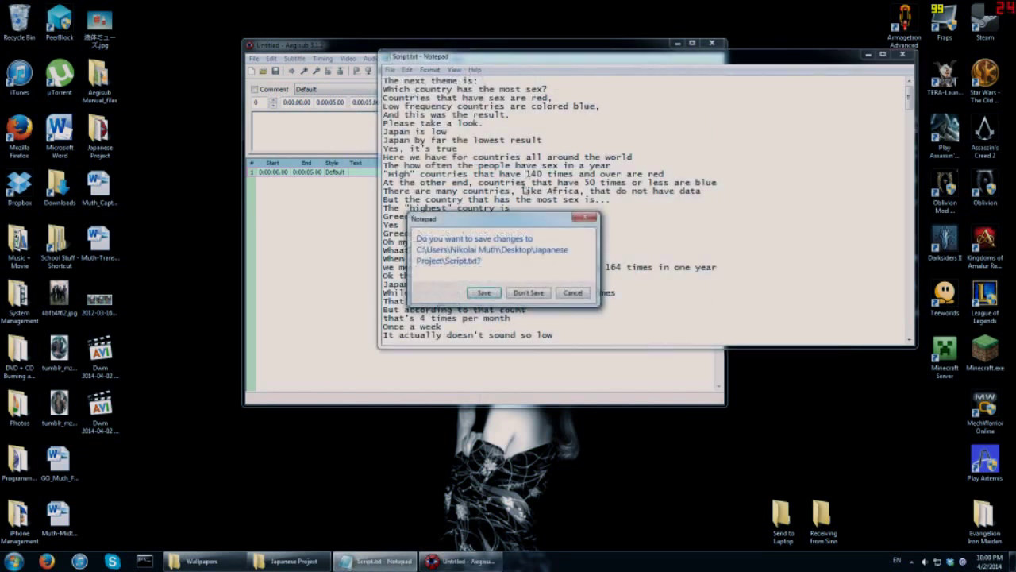
{"action": "left_click", "coordinate": [499, 297]}
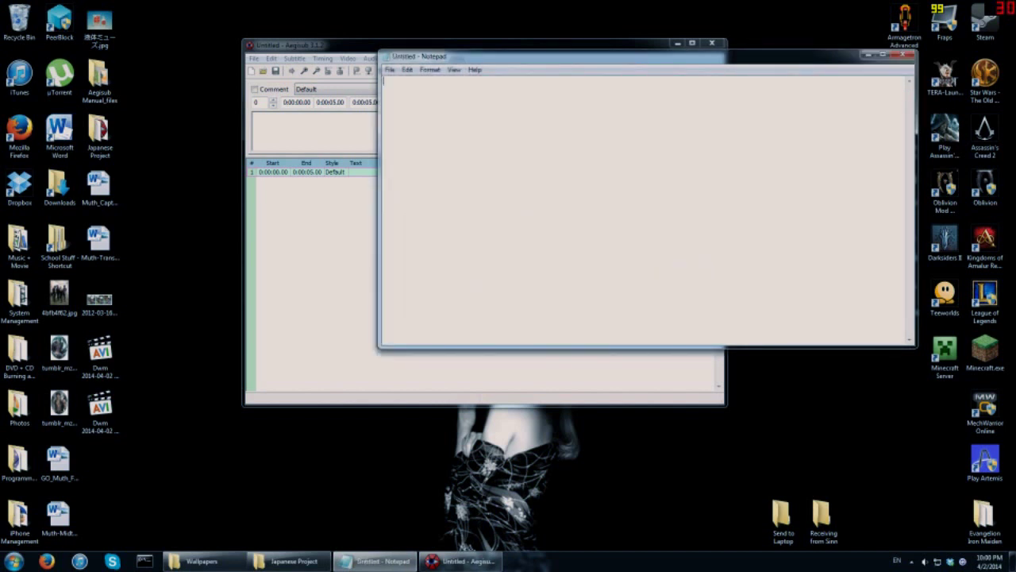
- Write two sample dialogue lines in the blank document, each with a speaker's name and a colon before the text "Hey" and "Yo"
{"action": "left_click_drag", "start_coordinate": [491, 62], "coordinate": [564, 99]}
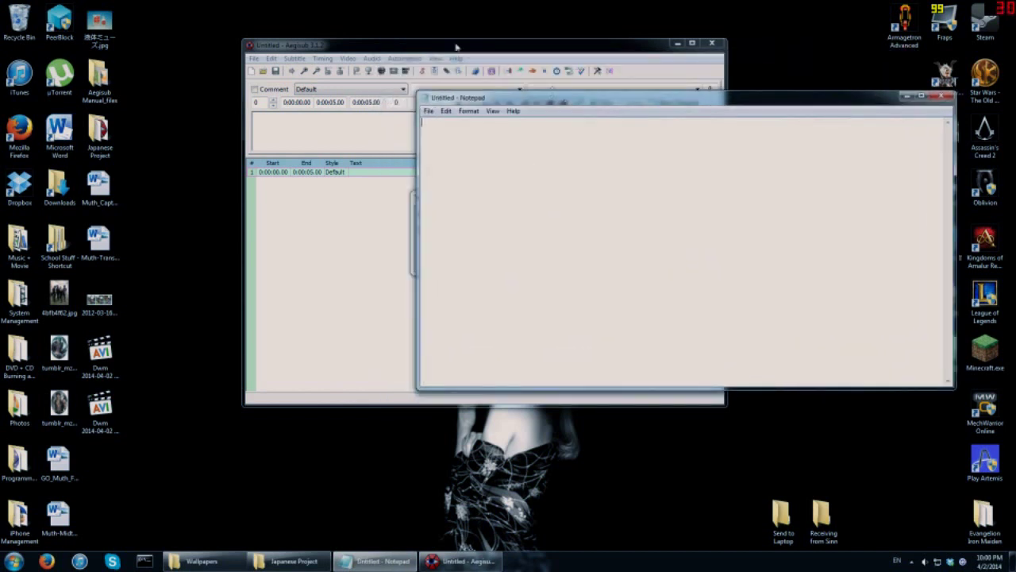
{"action": "left_click", "coordinate": [455, 46]}
{"action": "left_click", "coordinate": [802, 203]}
{"action": "type", "text": "Hey"}
{"action": "key", "text": "Return"}
{"action": "type", "text": "We"}
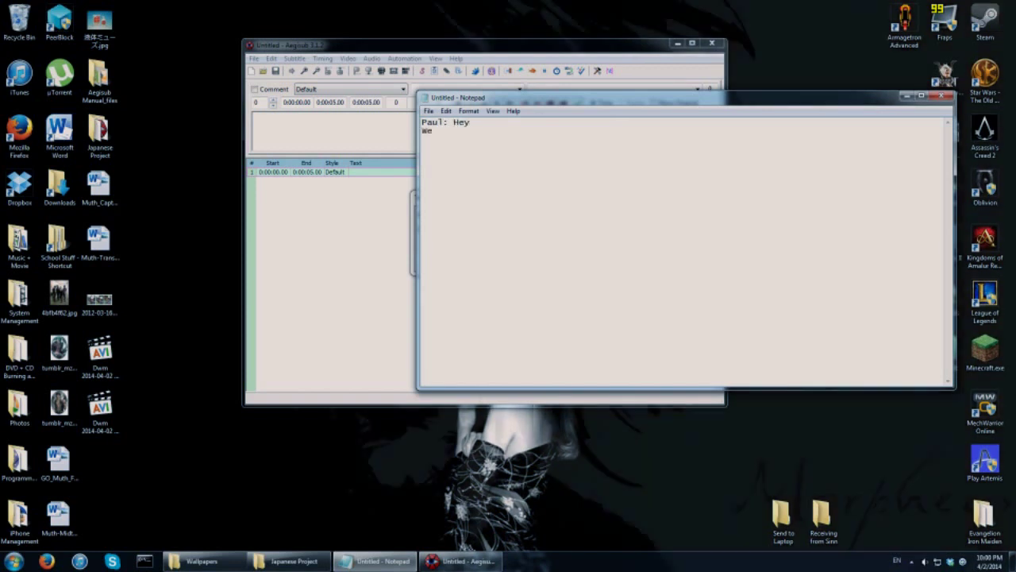
{"action": "type", "text": "ndy: Yo"}
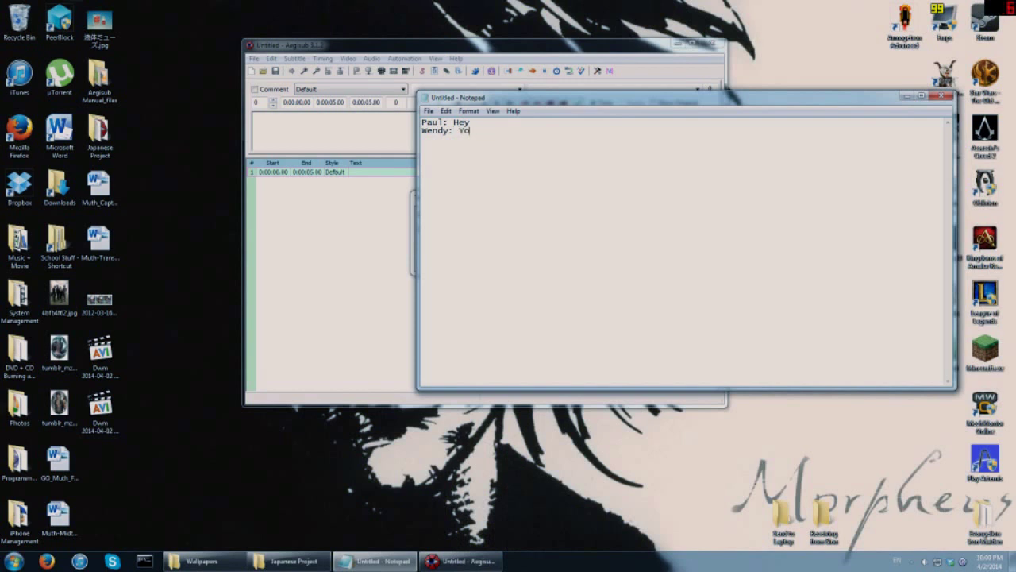
- Highlight the first speaker prefix in the sample dialogue and try a colon as Aegisub's actor separator
{"action": "left_click_drag", "start_coordinate": [476, 99], "coordinate": [438, 155]}
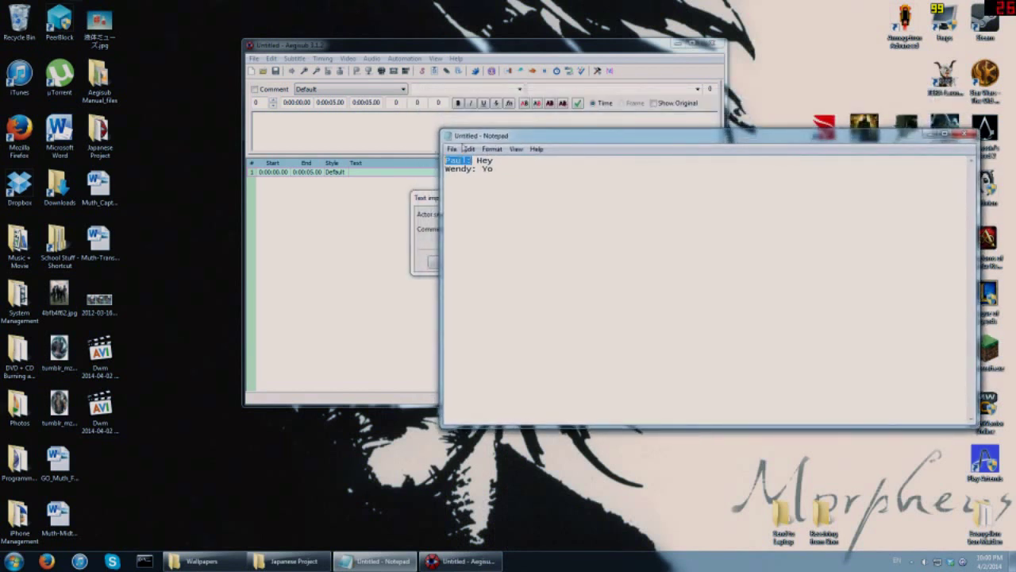
{"action": "left_click_drag", "start_coordinate": [494, 135], "coordinate": [556, 117]}
{"action": "left_click", "coordinate": [349, 174]}
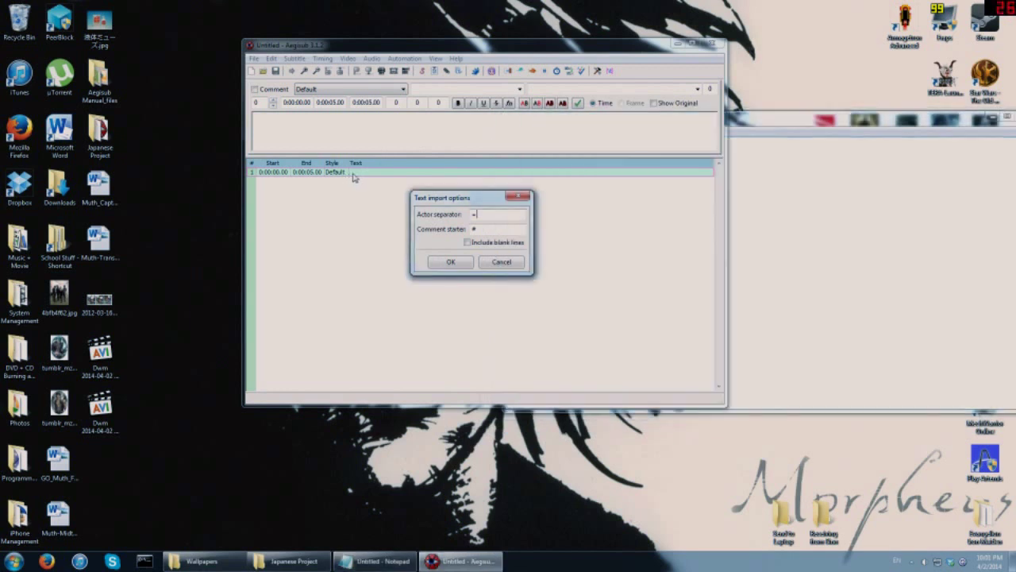
{"action": "left_click", "coordinate": [774, 211]}
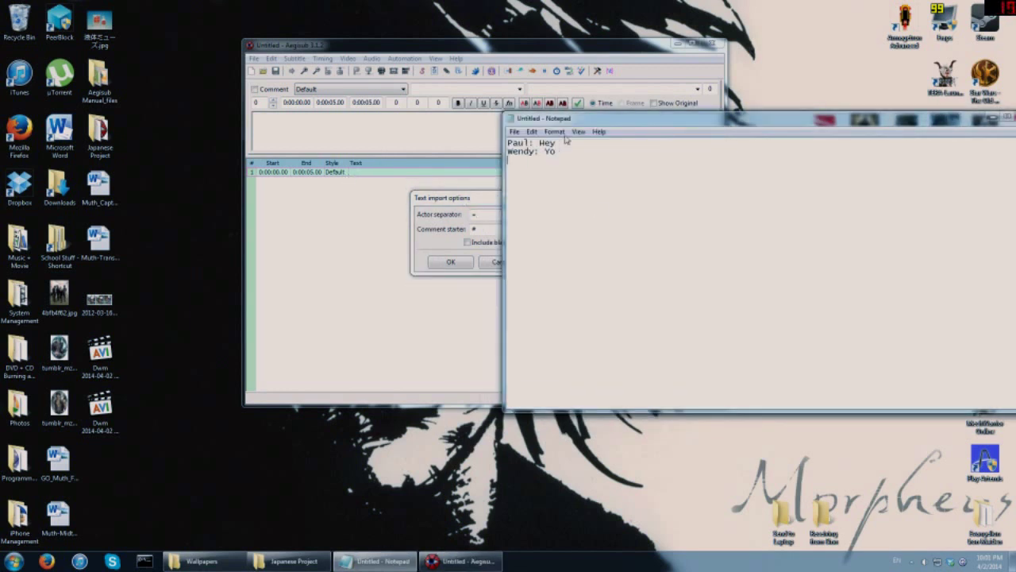
{"action": "left_click_drag", "start_coordinate": [604, 121], "coordinate": [640, 117]}
{"action": "left_click", "coordinate": [489, 199]}
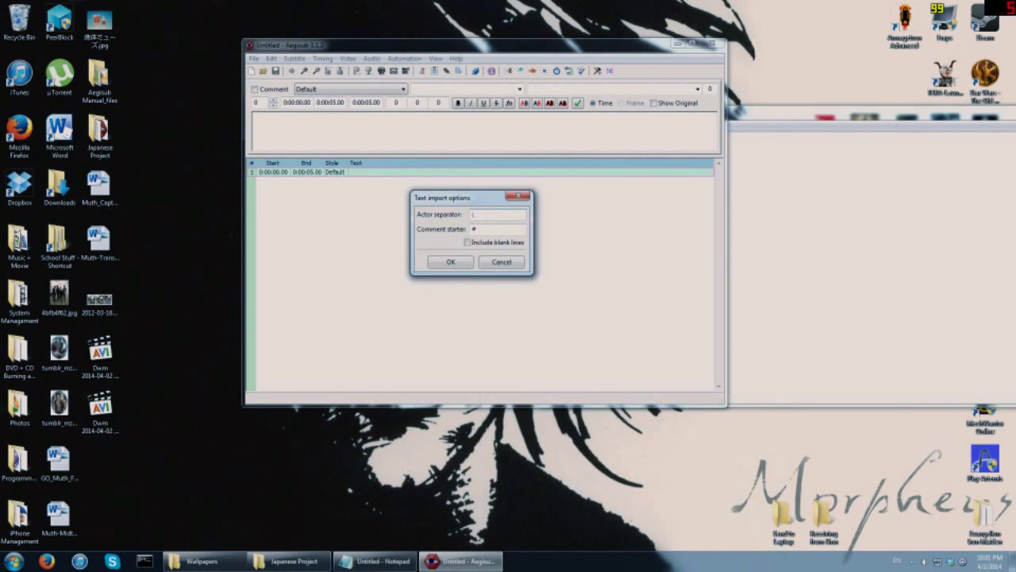
- Highlight the spoken text in the first sample line and remove all the sample dialogue from the Notepad document
{"action": "key", "text": "alt+Tab"}
{"action": "mouse_move", "coordinate": [566, 137]}
{"action": "left_mouse_down"}
{"action": "mouse_move", "coordinate": [543, 138]}
{"action": "mouse_move", "coordinate": [592, 138]}
{"action": "mouse_move", "coordinate": [575, 137]}
{"action": "left_mouse_up"}
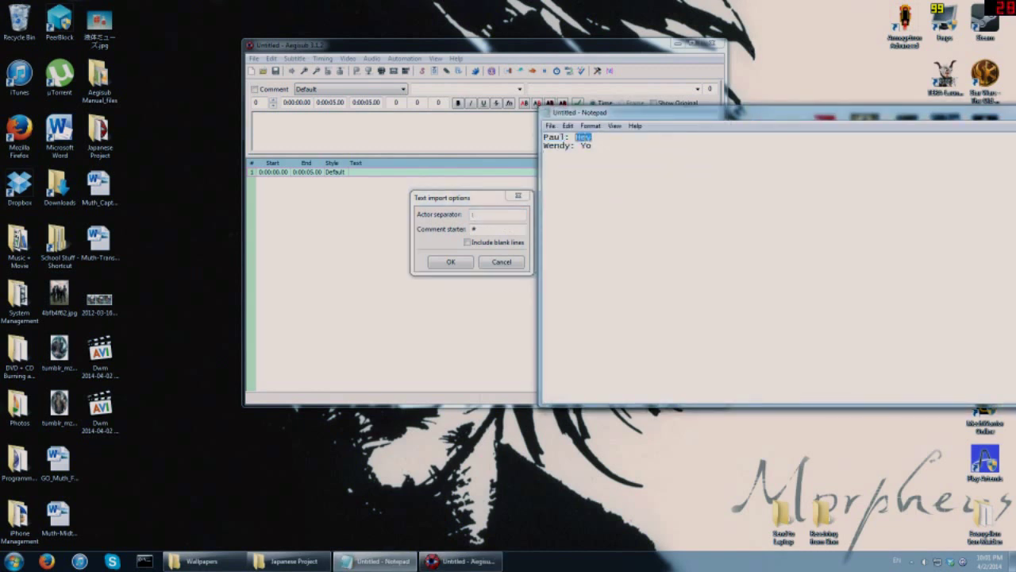
{"action": "key", "text": "ctrl+a"}
{"action": "key", "text": "ctrl+x"}
- Set the actor separator to "%" in Aegisub's text import options and close the blank Notepad document without saving
{"action": "left_click", "coordinate": [493, 220]}
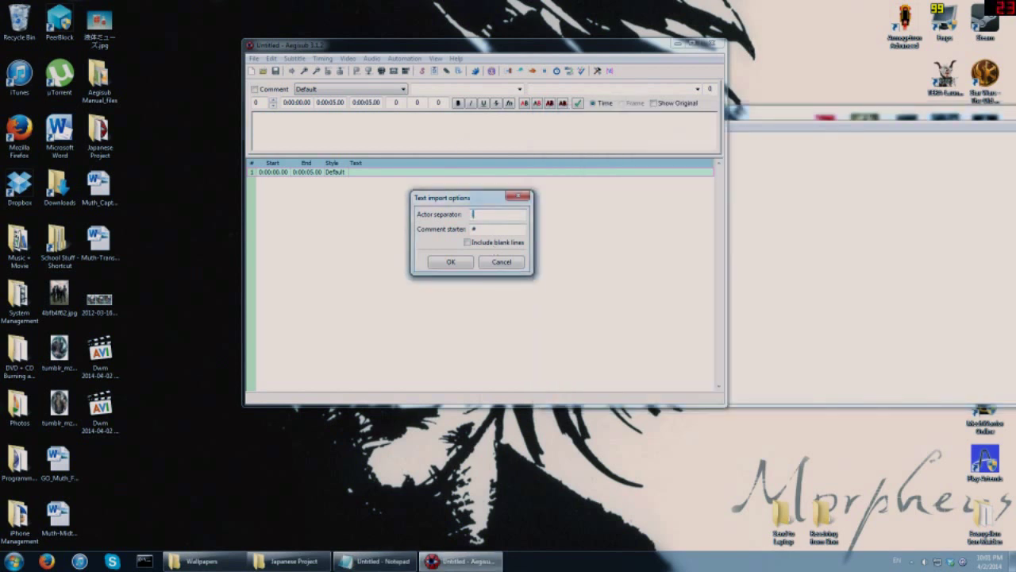
{"action": "type", "text": ":%"}
{"action": "left_click_drag", "start_coordinate": [932, 117], "coordinate": [713, 152]}
{"action": "left_click", "coordinate": [839, 149]}
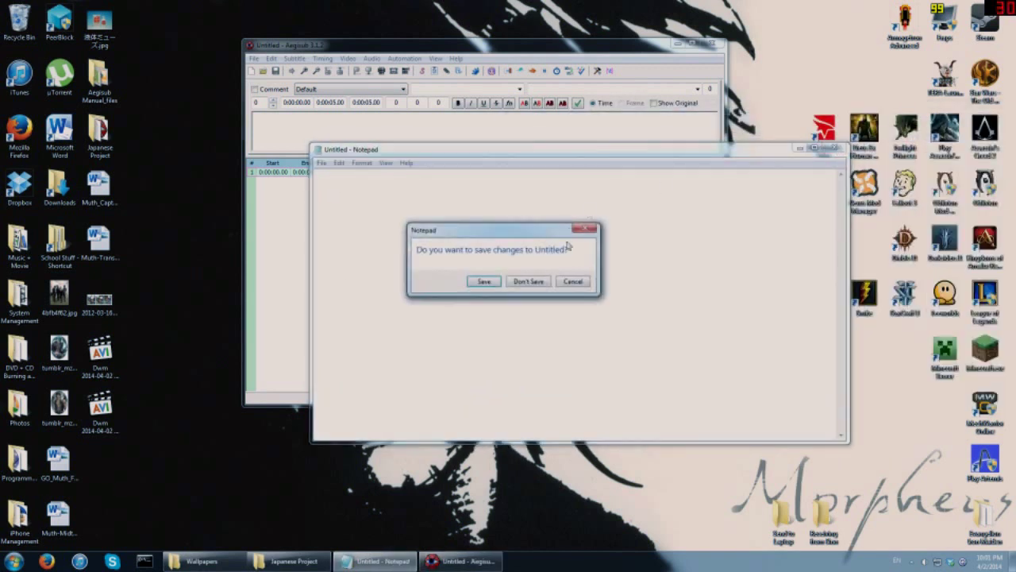
{"action": "left_click", "coordinate": [529, 281]}
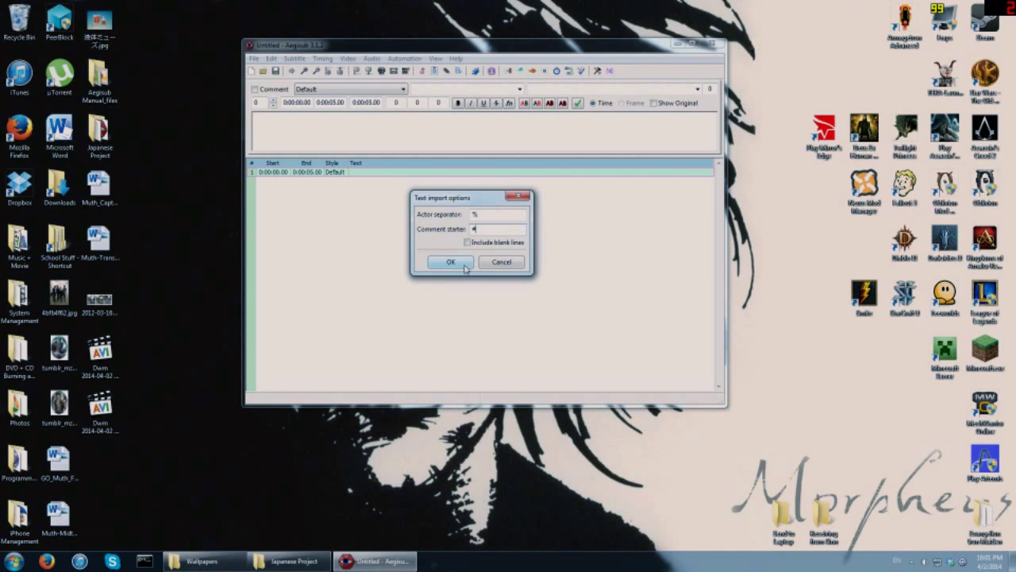
- Import the script with these text options and select through its first subtitle lines down to "Low frequency countries are colored blue,"
{"action": "left_click", "coordinate": [466, 268]}
{"action": "left_click_drag", "start_coordinate": [409, 44], "coordinate": [382, 49]}
{"action": "left_click", "coordinate": [340, 179]}
{"action": "left_click", "coordinate": [345, 172]}
{"action": "left_click", "coordinate": [347, 179]}
{"action": "left_click", "coordinate": [346, 189]}
{"action": "left_click", "coordinate": [348, 197]}
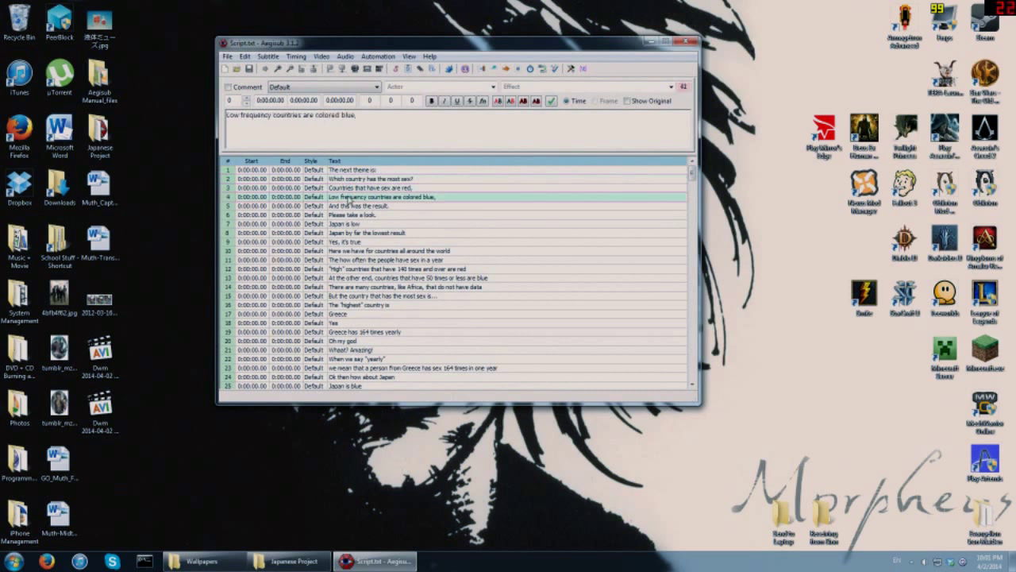
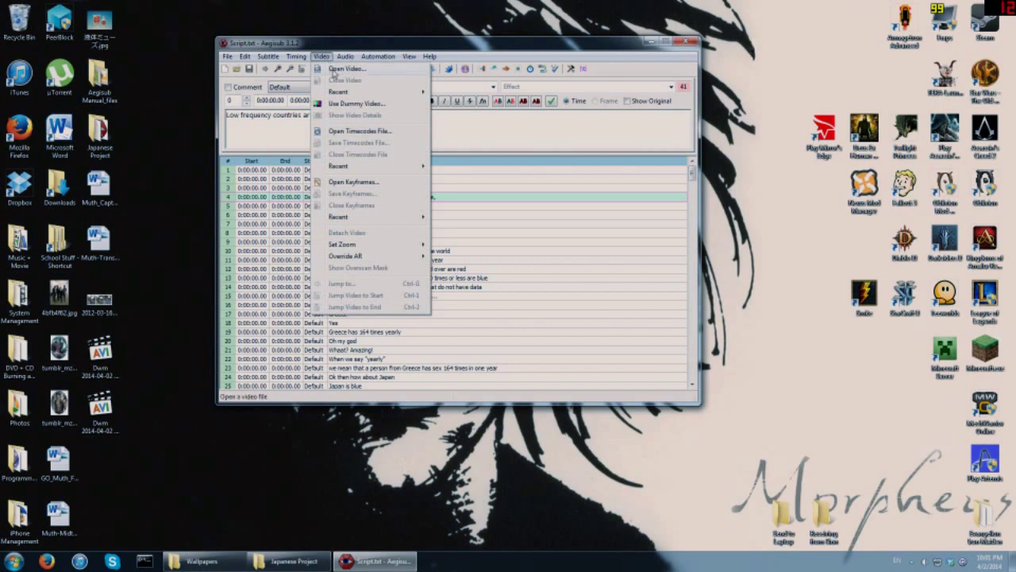
- Load the Japanese video file into the subtitle project
{"action": "left_click", "coordinate": [333, 73]}
{"action": "left_click_drag", "start_coordinate": [339, 73], "coordinate": [399, 77]}
{"action": "left_click", "coordinate": [414, 141]}
{"action": "left_click", "coordinate": [713, 335]}
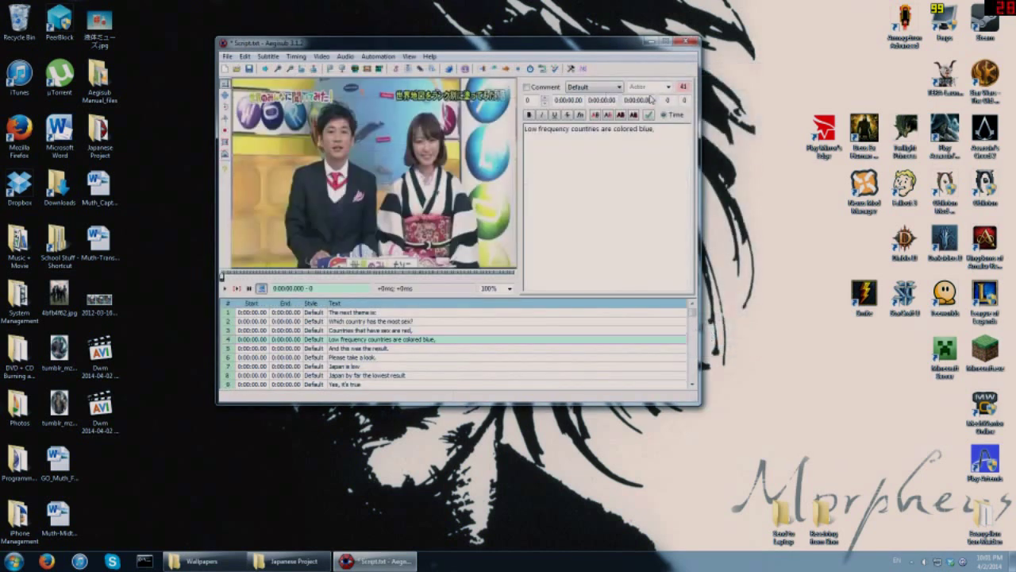
- Widen the Aegisub window and load the audio track from the opened video
{"action": "left_click_drag", "start_coordinate": [699, 404], "coordinate": [906, 414]}
{"action": "left_click", "coordinate": [345, 57]}
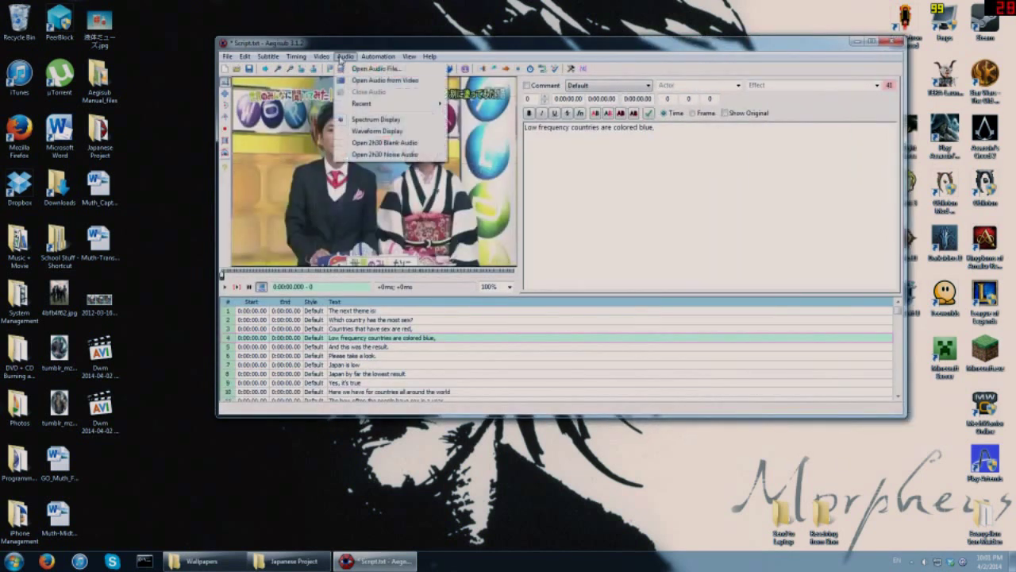
{"action": "left_click", "coordinate": [374, 82]}
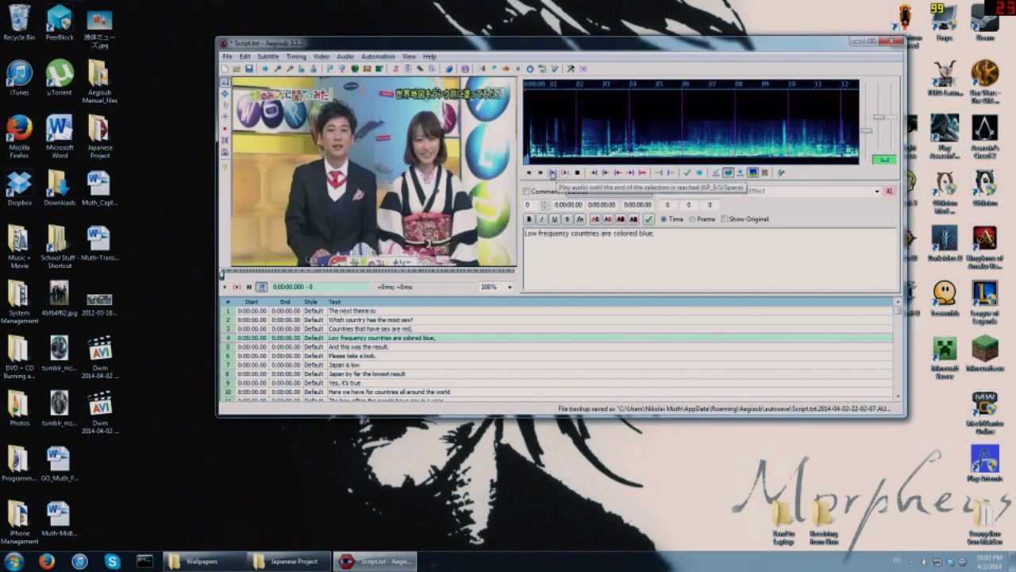
{"action": "left_click_drag", "start_coordinate": [542, 46], "coordinate": [491, 45]}
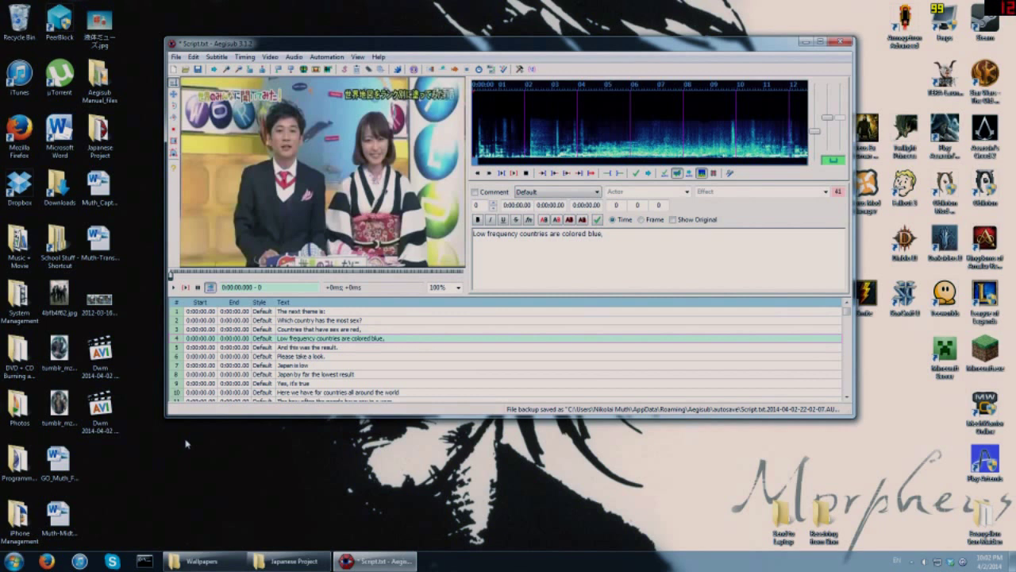
{"action": "key", "text": "alt+space"}
{"action": "type", "text": "paint"}
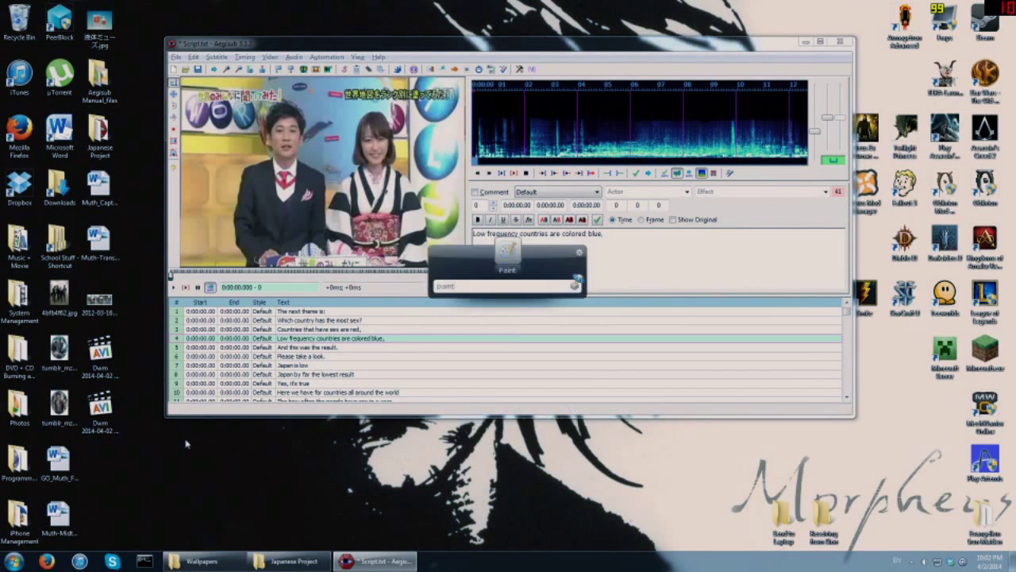
{"action": "key", "text": "Return"}
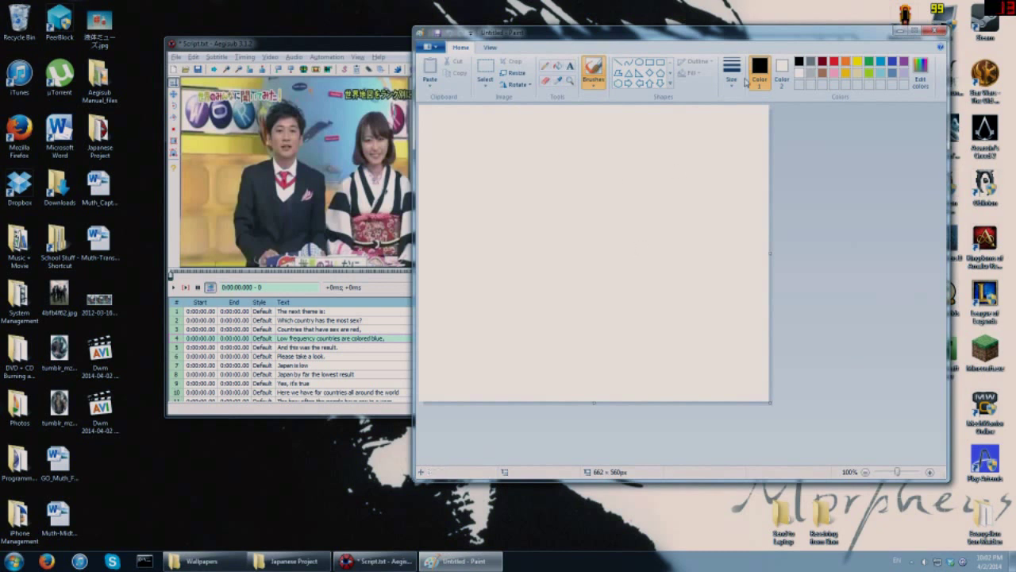
{"action": "left_click", "coordinate": [939, 30]}
- Select the first subtitle line, "The next theme is:", and look over the following script lines
{"action": "left_click_drag", "start_coordinate": [574, 47], "coordinate": [556, 60]}
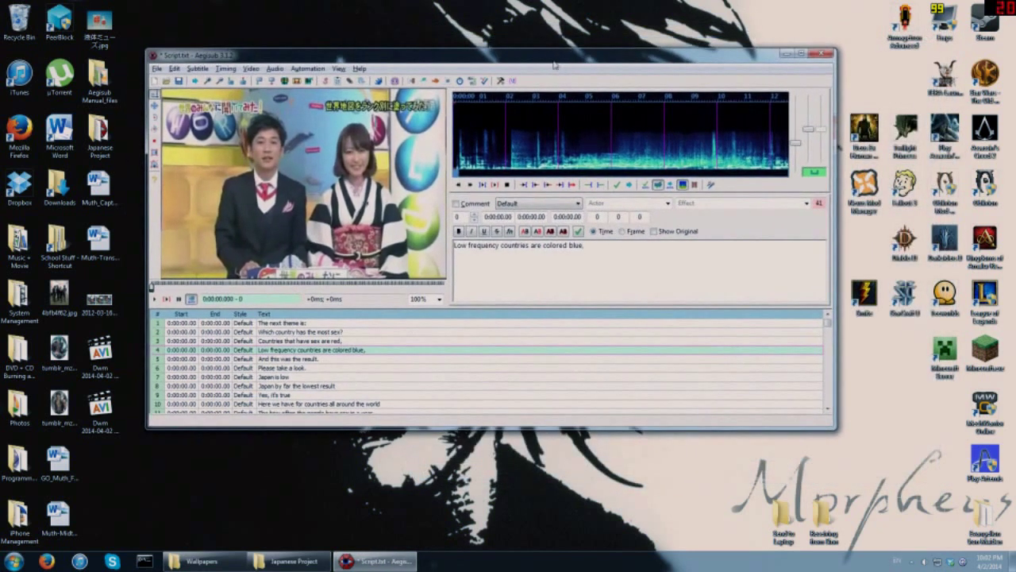
{"action": "left_click", "coordinate": [329, 324]}
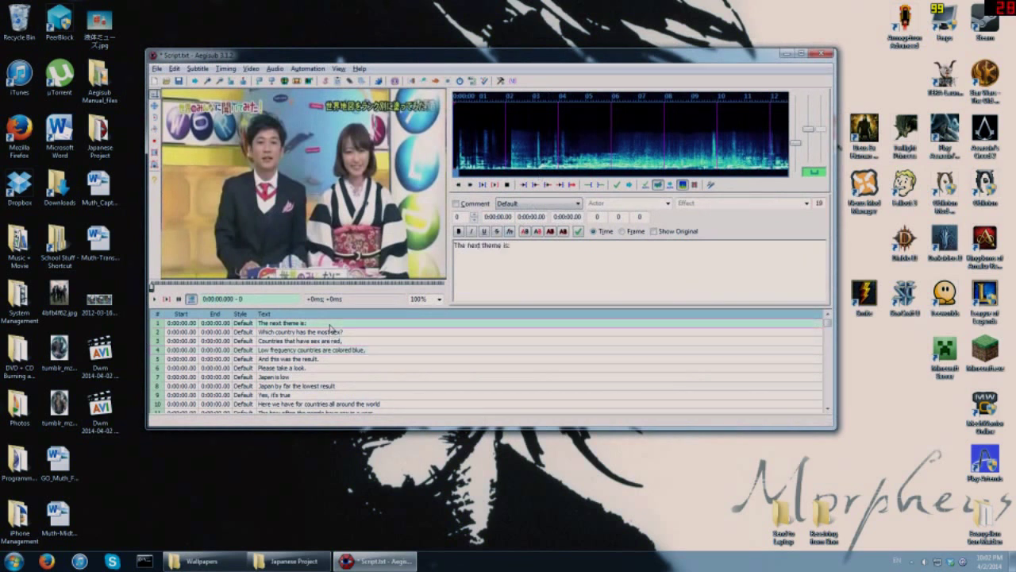
{"action": "scroll", "coordinate": [328, 349], "scroll_direction": "down", "scroll_amount": 11}
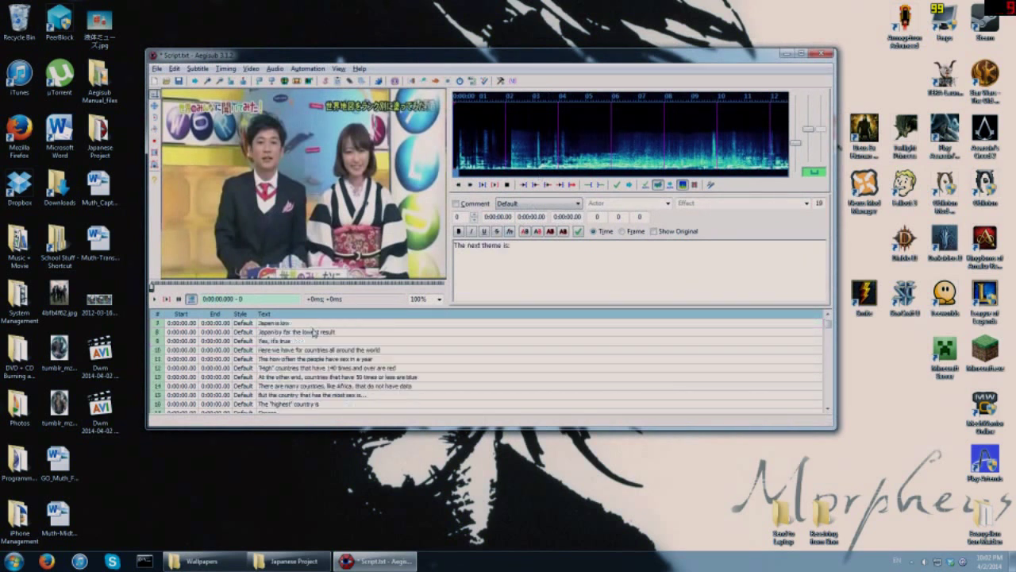
{"action": "scroll", "coordinate": [325, 361], "scroll_direction": "up", "scroll_amount": 11}
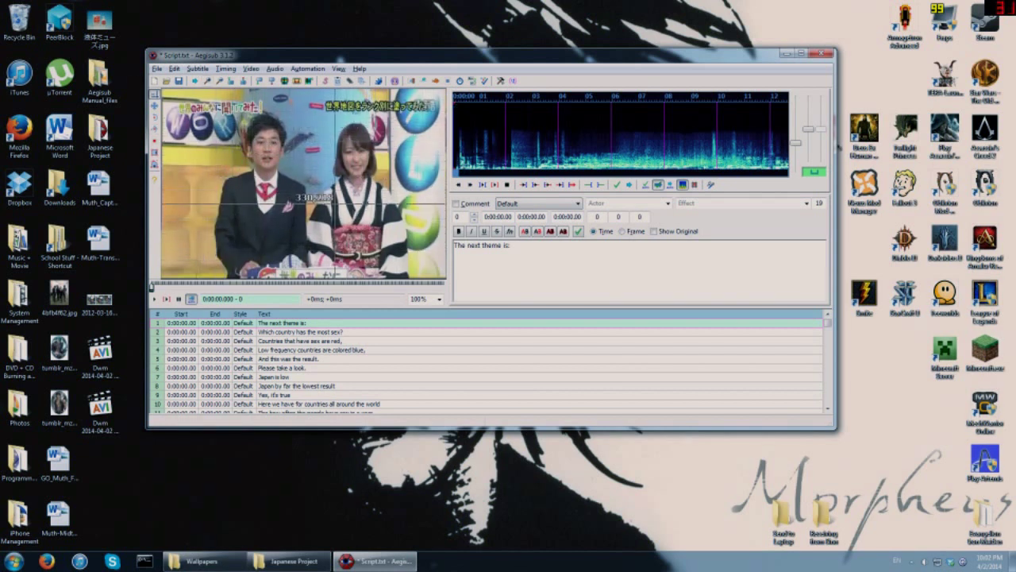
{"action": "left_click_drag", "start_coordinate": [364, 58], "coordinate": [332, 55]}
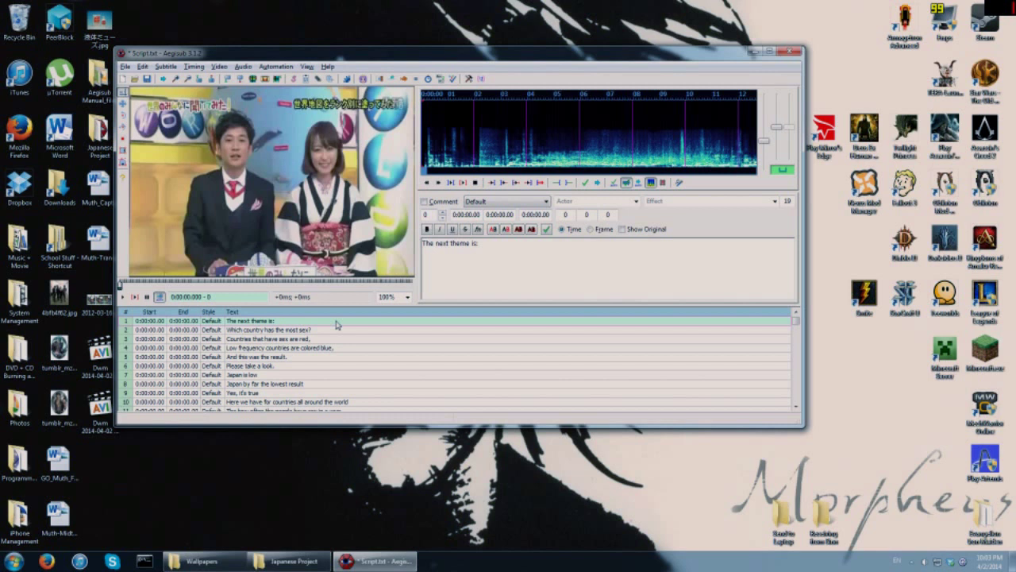
{"action": "left_click_drag", "start_coordinate": [591, 54], "coordinate": [621, 41]}
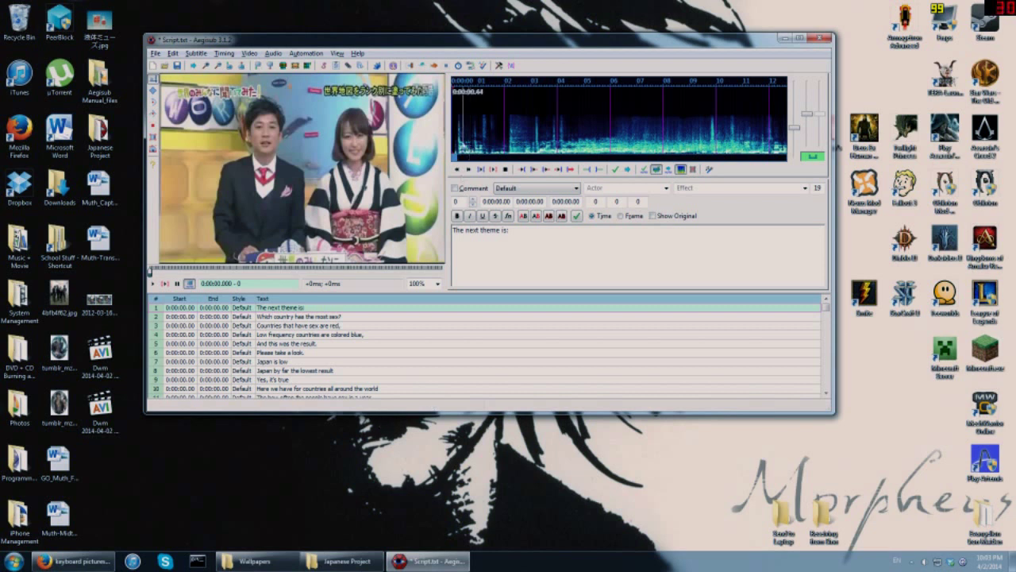
- Mark an audio span from about 0.2 s to 2.2 s for the first subtitle line and play it
{"action": "left_click_drag", "start_coordinate": [458, 128], "coordinate": [509, 125]}
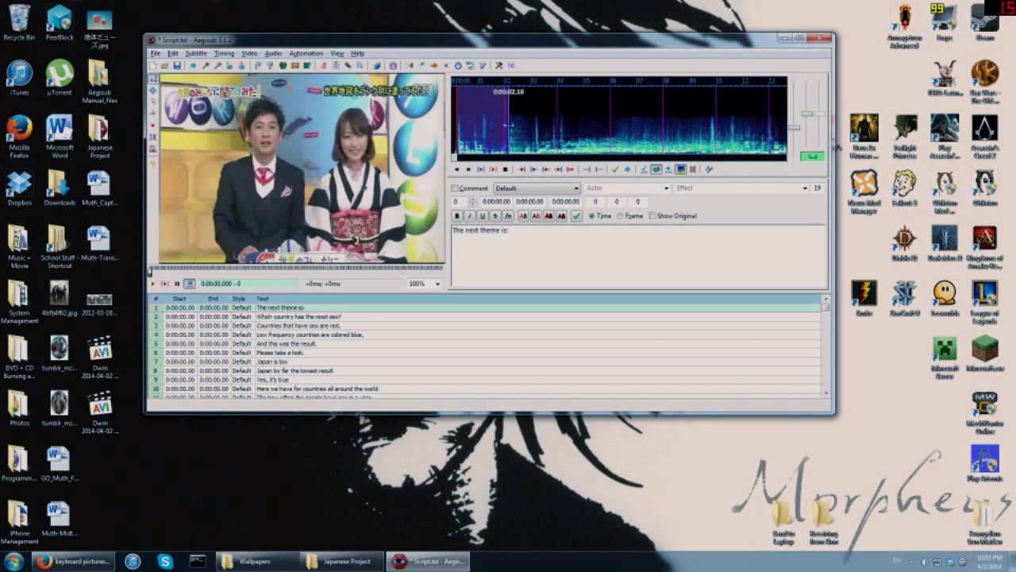
{"action": "key", "text": "space"}
{"action": "key", "text": "space"}
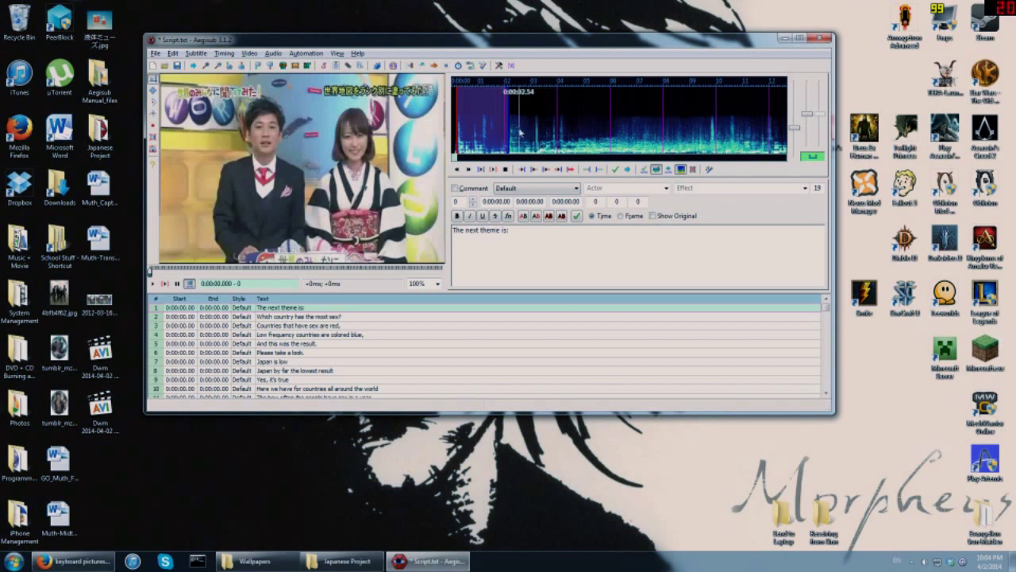
- Pull the end of the first line's audio span back to about 1.4 s and replay its ending
{"action": "left_click_drag", "start_coordinate": [506, 129], "coordinate": [498, 137]}
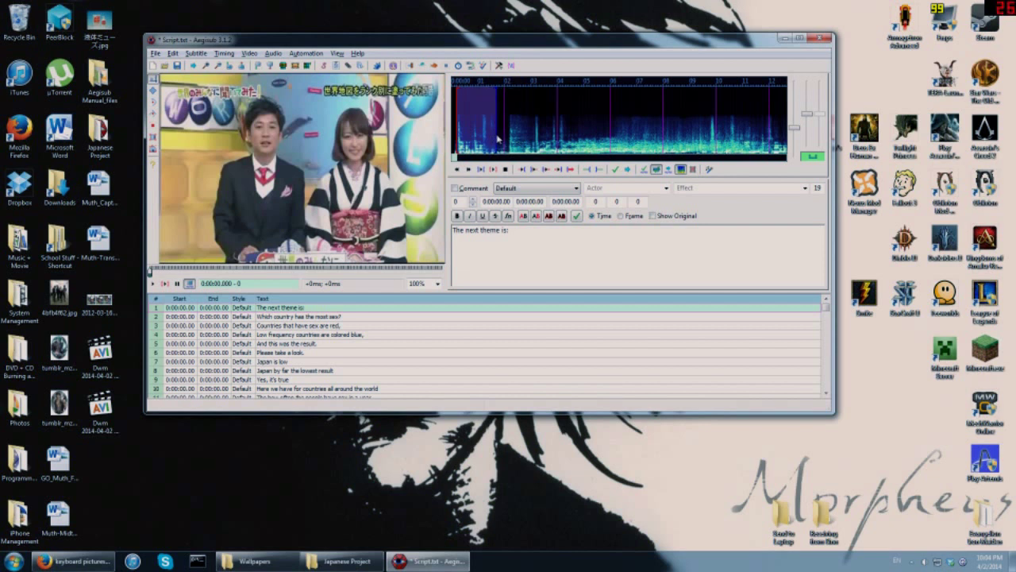
{"action": "key", "text": "d"}
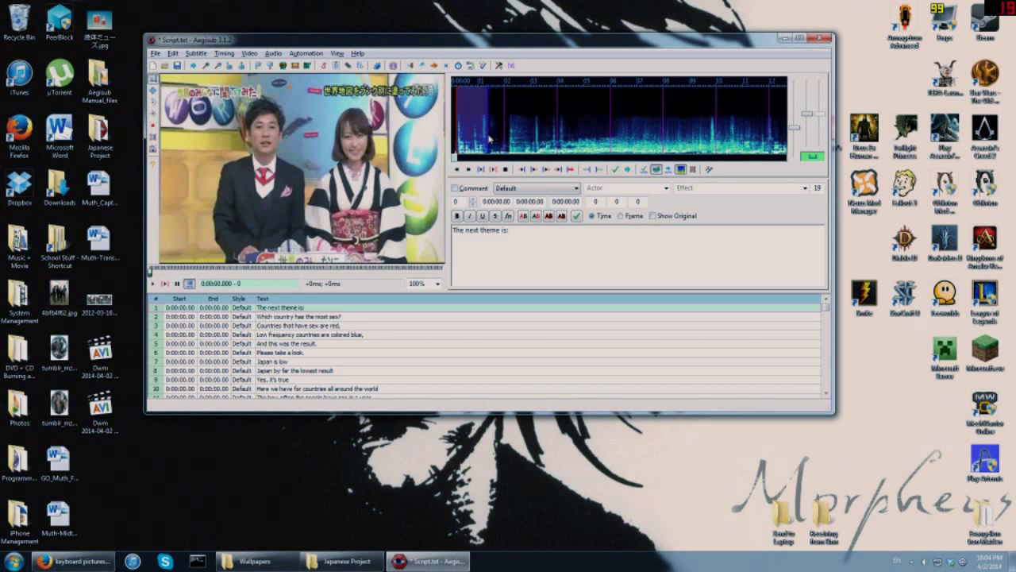
{"action": "key", "text": "d"}
{"action": "left_click_drag", "start_coordinate": [487, 123], "coordinate": [504, 133]}
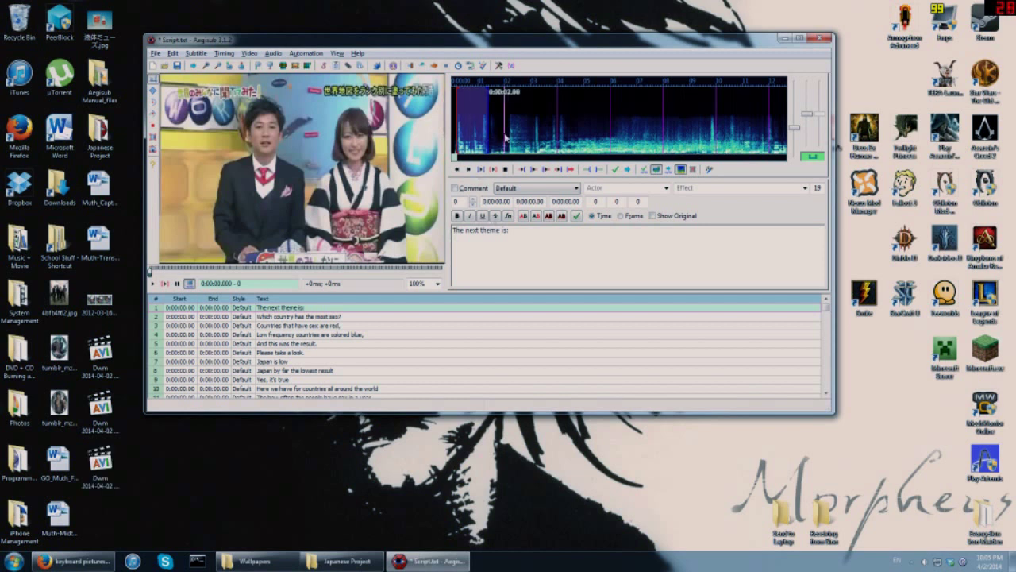
{"action": "key", "text": "space"}
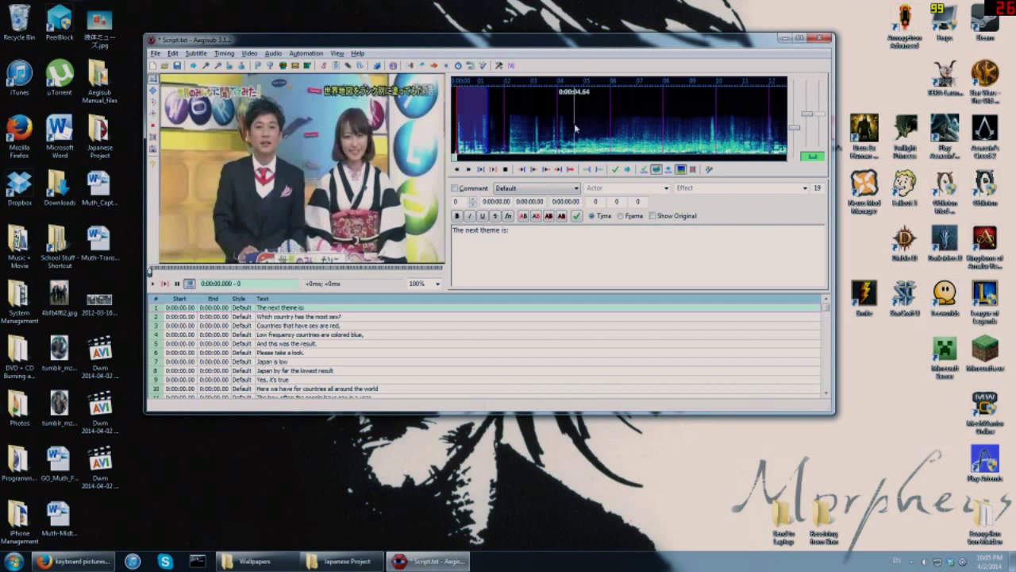
- Mark a longer audio span from about 2 s to 10 s and shift its start to about 2.4 s
{"action": "scroll", "coordinate": [524, 131], "scroll_direction": "down", "scroll_amount": 2}
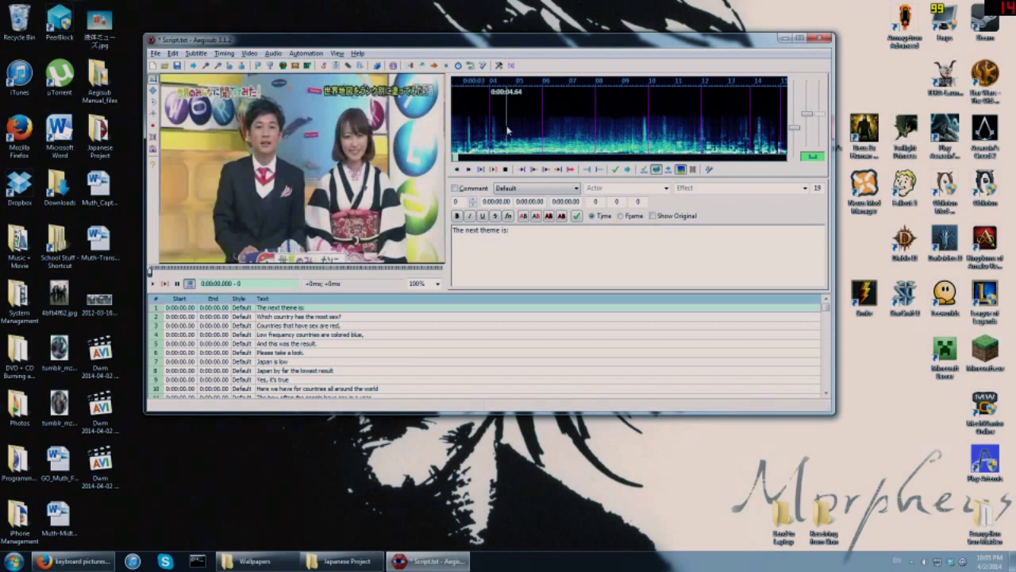
{"action": "scroll", "coordinate": [508, 131], "scroll_direction": "up", "scroll_amount": 3}
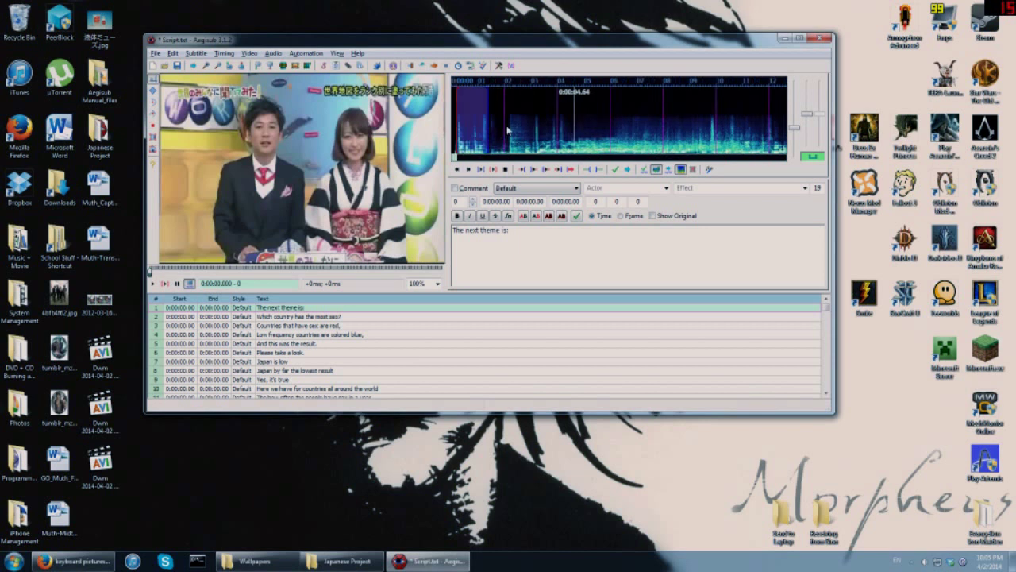
{"action": "right_click", "coordinate": [488, 131]}
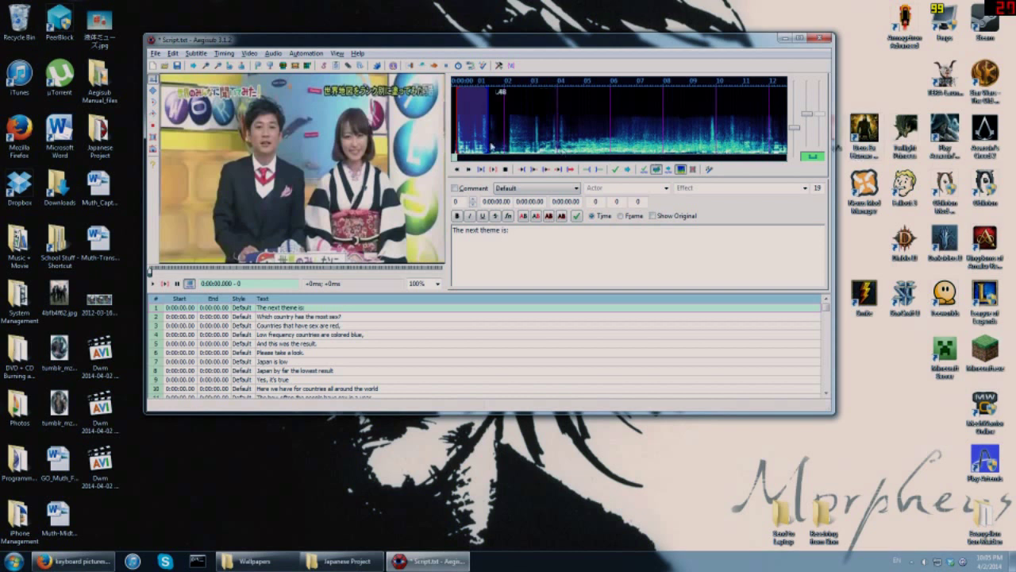
{"action": "left_click", "coordinate": [506, 125]}
{"action": "left_click_drag", "start_coordinate": [505, 127], "coordinate": [719, 127]}
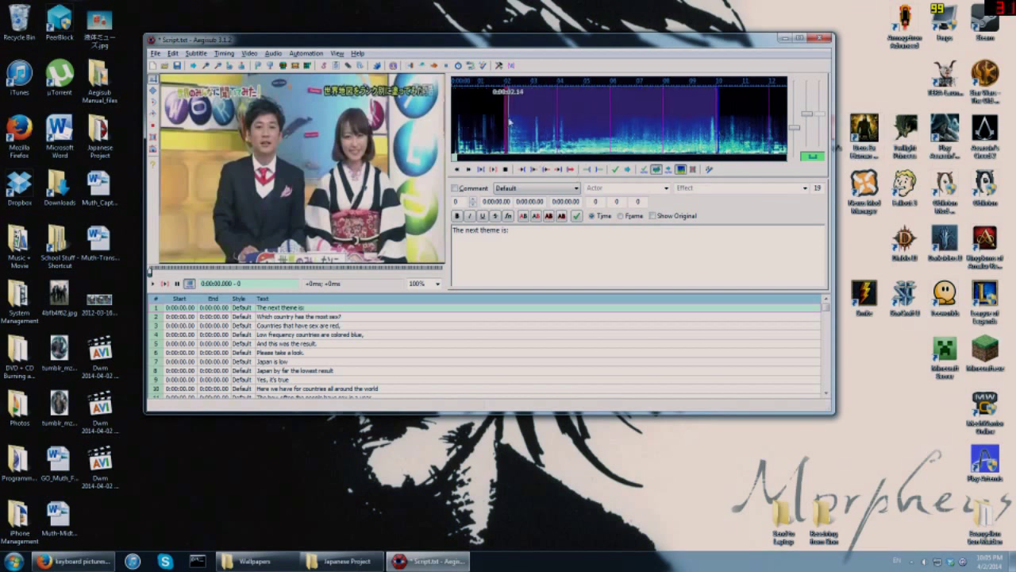
{"action": "left_click_drag", "start_coordinate": [506, 124], "coordinate": [519, 123]}
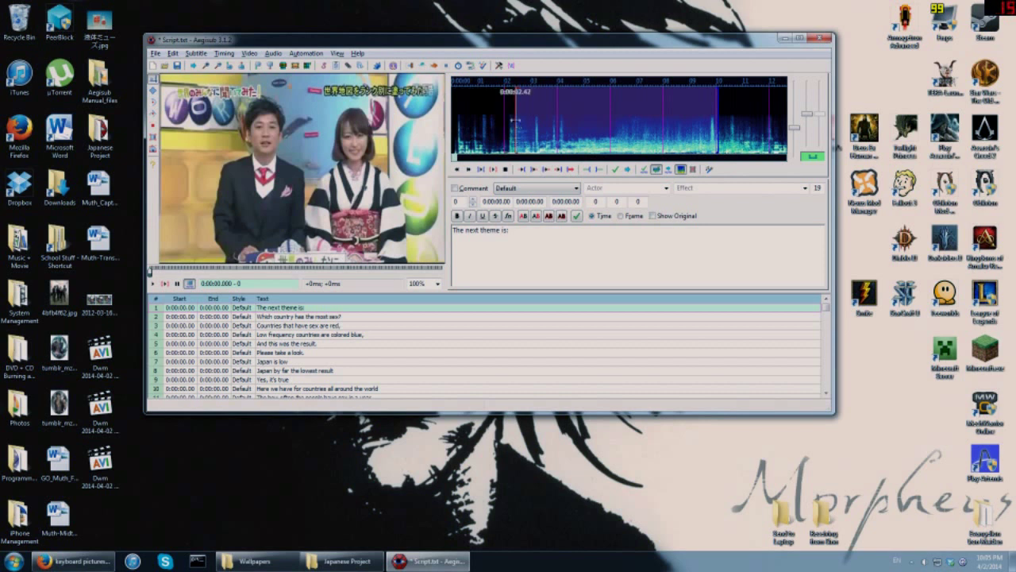
- Mark the first subtitle line's audio span again from about 0.2 s to 1.4 s and play it
{"action": "scroll", "coordinate": [614, 128], "scroll_direction": "down", "scroll_amount": 2}
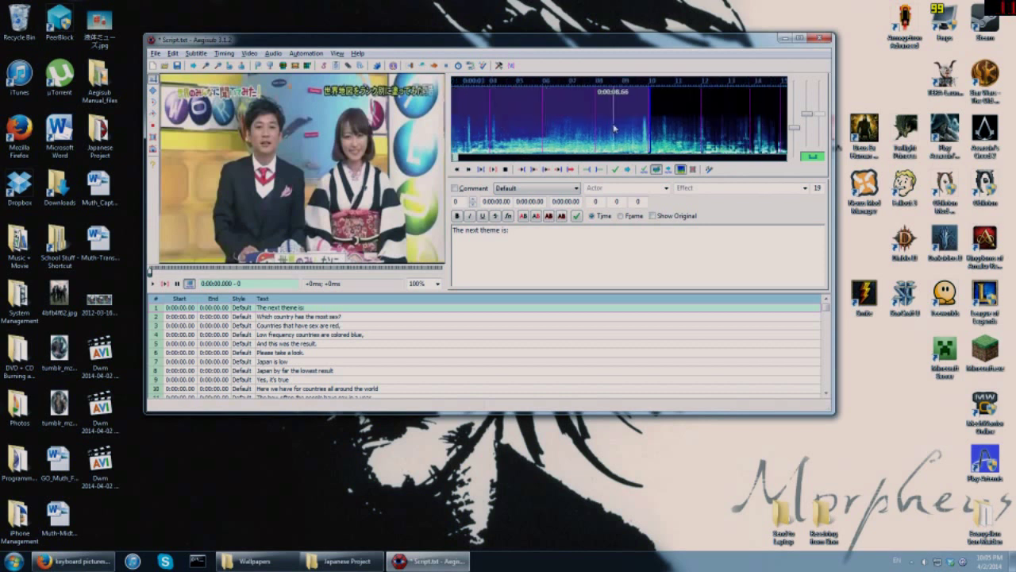
{"action": "scroll", "coordinate": [614, 128], "scroll_direction": "down", "scroll_amount": 4}
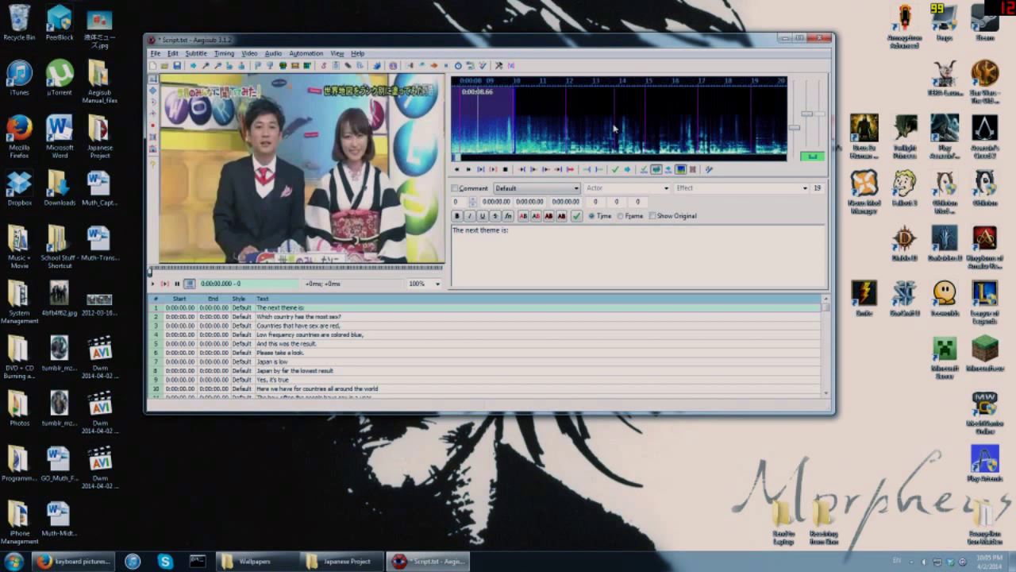
{"action": "scroll", "coordinate": [614, 128], "scroll_direction": "down", "scroll_amount": 2}
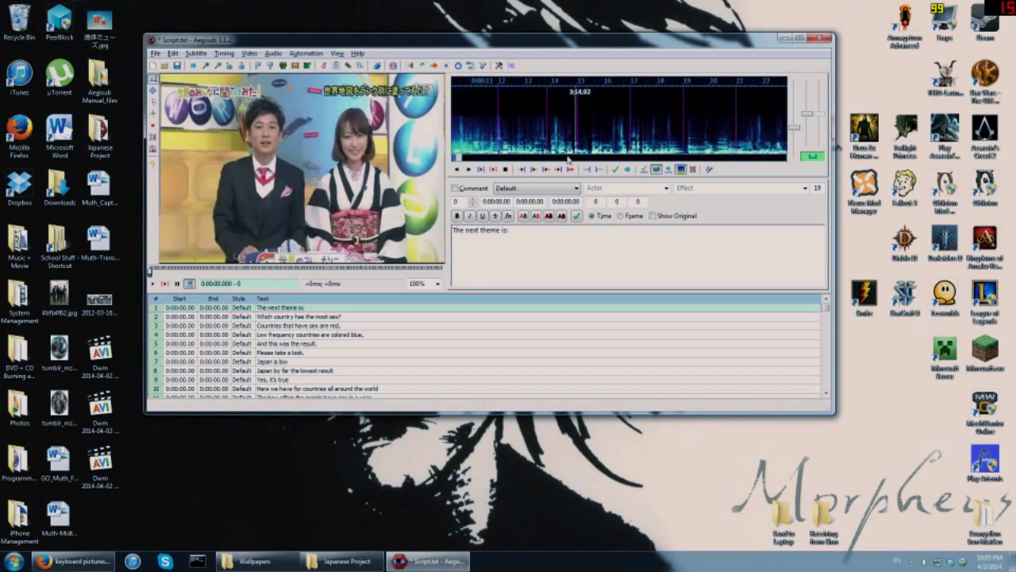
{"action": "left_click_drag", "start_coordinate": [459, 159], "coordinate": [459, 158]}
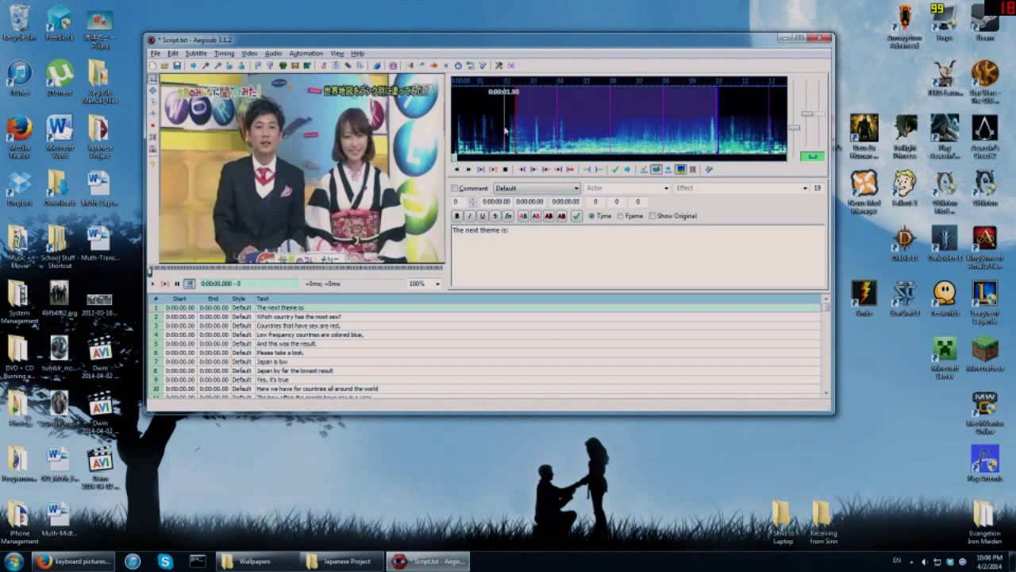
{"action": "scroll", "coordinate": [505, 131], "scroll_direction": "down", "scroll_amount": 7}
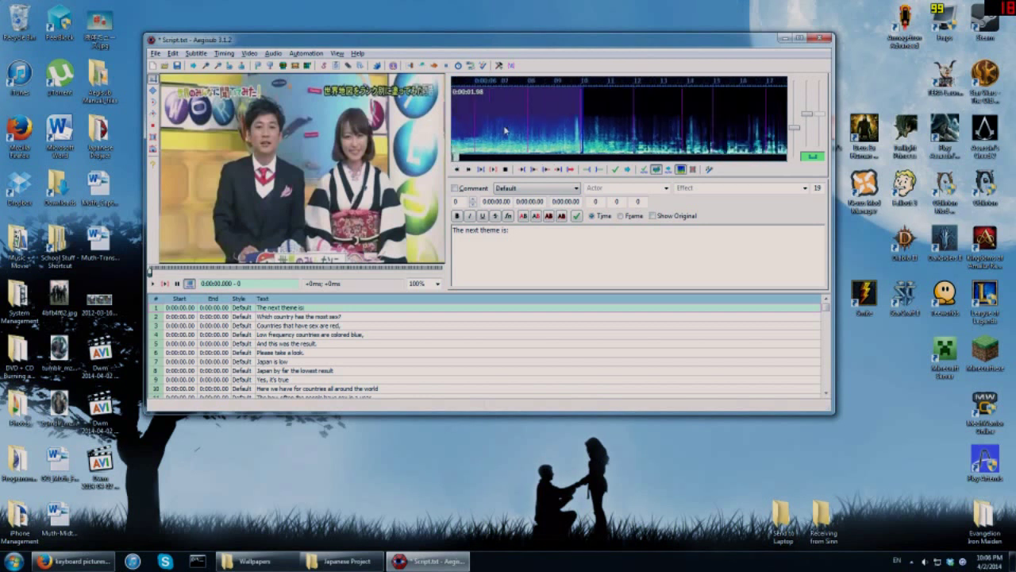
{"action": "scroll", "coordinate": [505, 131], "scroll_direction": "up", "scroll_amount": 6}
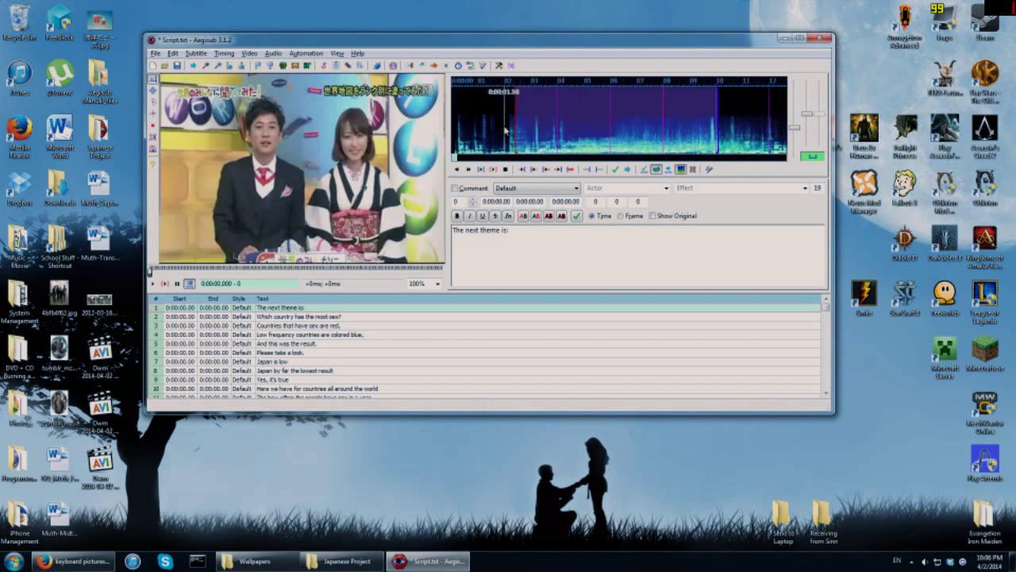
{"action": "left_click", "coordinate": [457, 131]}
{"action": "left_click_drag", "start_coordinate": [458, 128], "coordinate": [490, 127]}
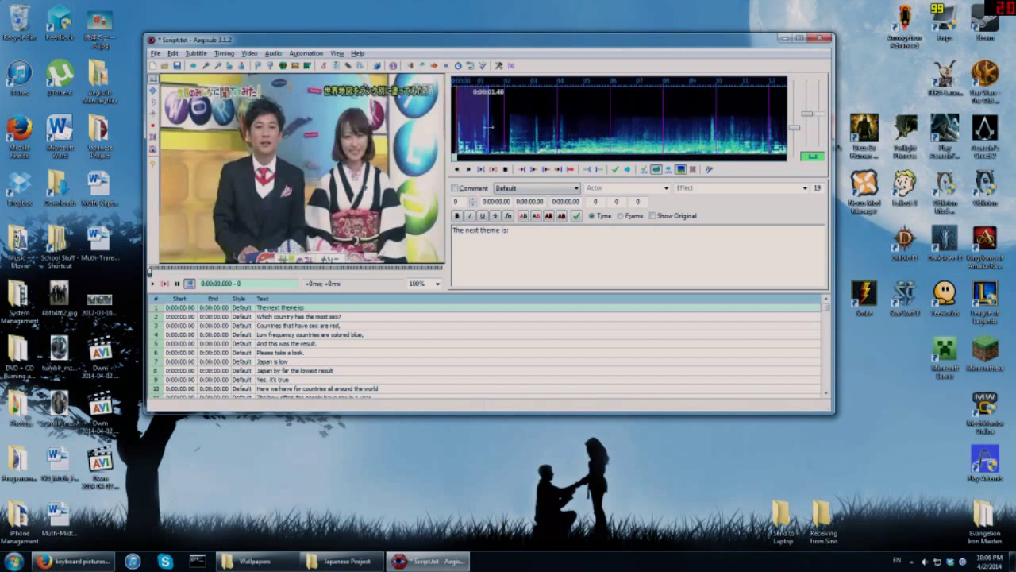
{"action": "key", "text": "space"}
- Try adding "sss" to the first line's text and delete the added letters
{"action": "left_click", "coordinate": [510, 230]}
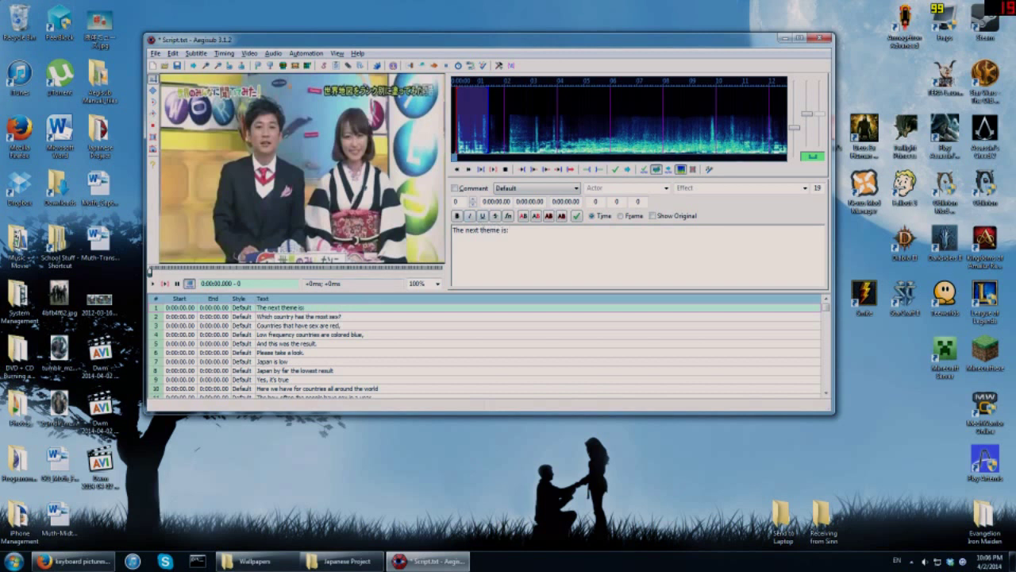
{"action": "type", "text": "sss"}
{"action": "key", "text": "BackSpace"}
{"action": "key", "text": "BackSpace"}
{"action": "key", "text": "BackSpace"}
{"action": "key", "text": "BackSpace"}
{"action": "key", "text": "BackSpace"}
{"action": "mouse_move", "coordinate": [503, 48]}
{"action": "left_mouse_down"}
{"action": "mouse_move", "coordinate": [491, 48]}
{"action": "mouse_move", "coordinate": [505, 46]}
{"action": "left_mouse_up"}
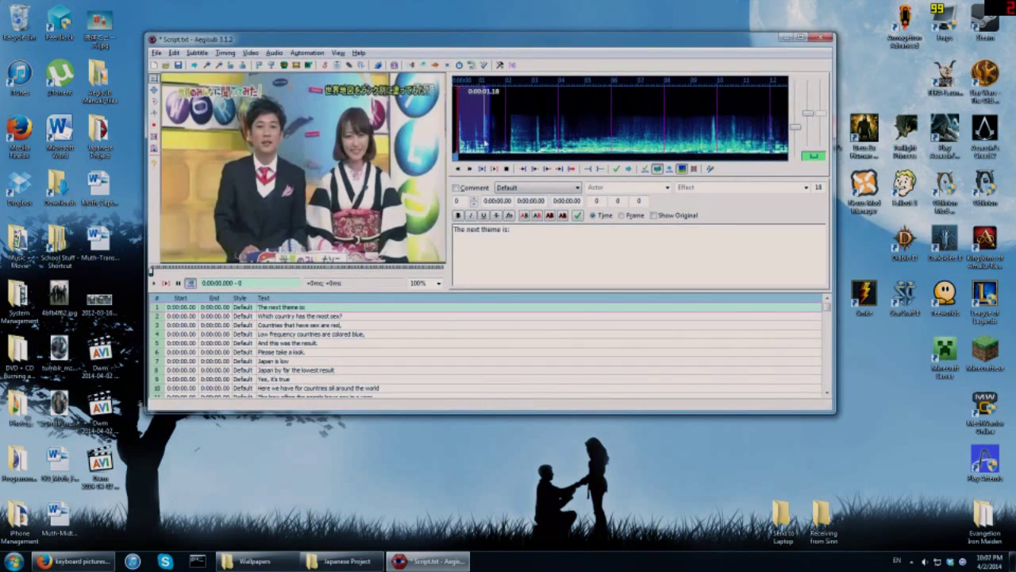
{"action": "left_click_drag", "start_coordinate": [500, 44], "coordinate": [501, 44]}
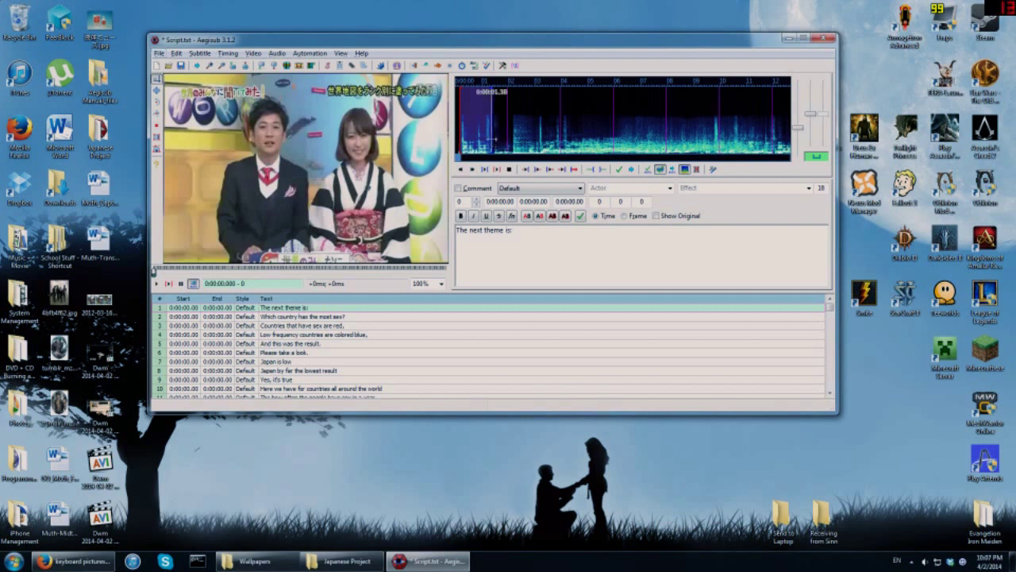
- Select the second subtitle line, "Which country has the most sex?", and extend the end of its audio span to about 5.4 s
{"action": "left_click", "coordinate": [352, 317]}
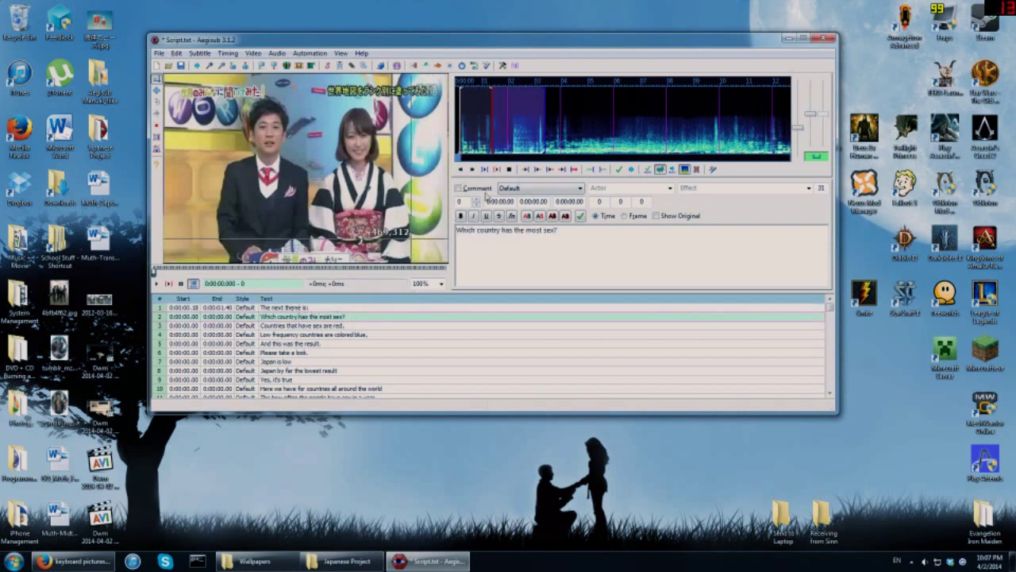
{"action": "left_click", "coordinate": [492, 132]}
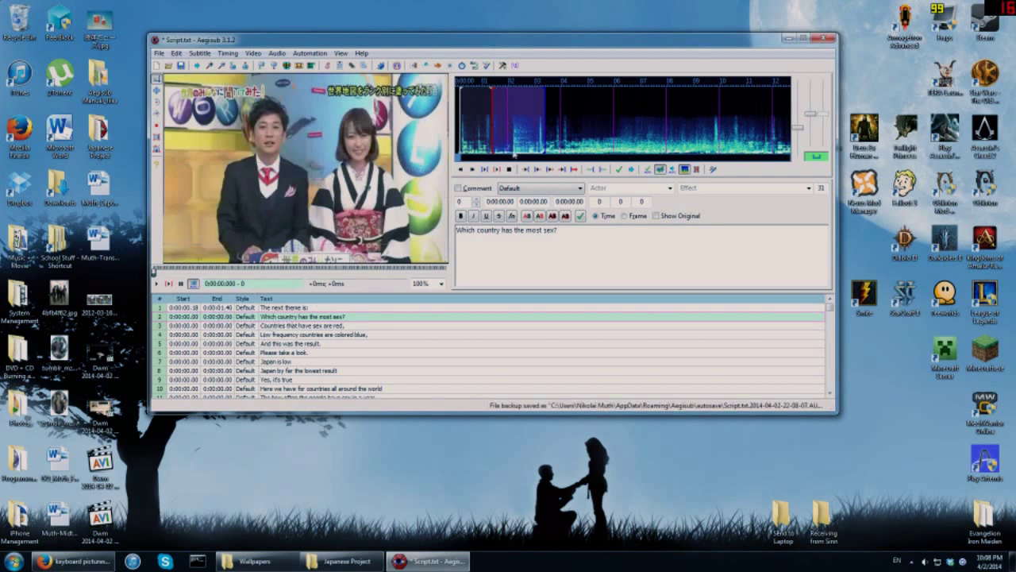
{"action": "left_click", "coordinate": [493, 134]}
{"action": "left_click_drag", "start_coordinate": [545, 125], "coordinate": [601, 132]}
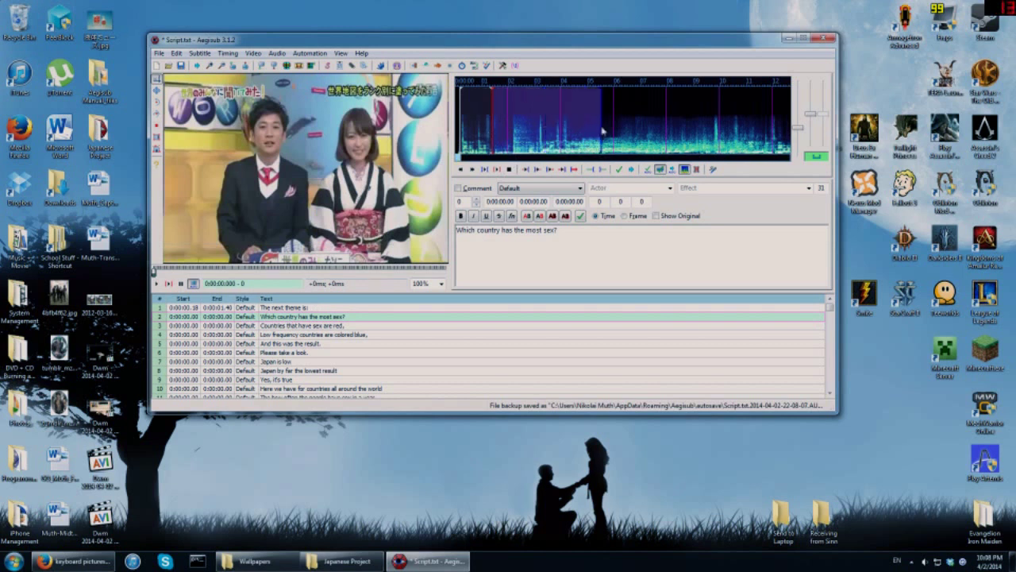
- Play the second subtitle line's audio and move the start of its span to about 3 s
{"action": "left_click_drag", "start_coordinate": [494, 130], "coordinate": [498, 128]}
{"action": "left_click", "coordinate": [508, 127]}
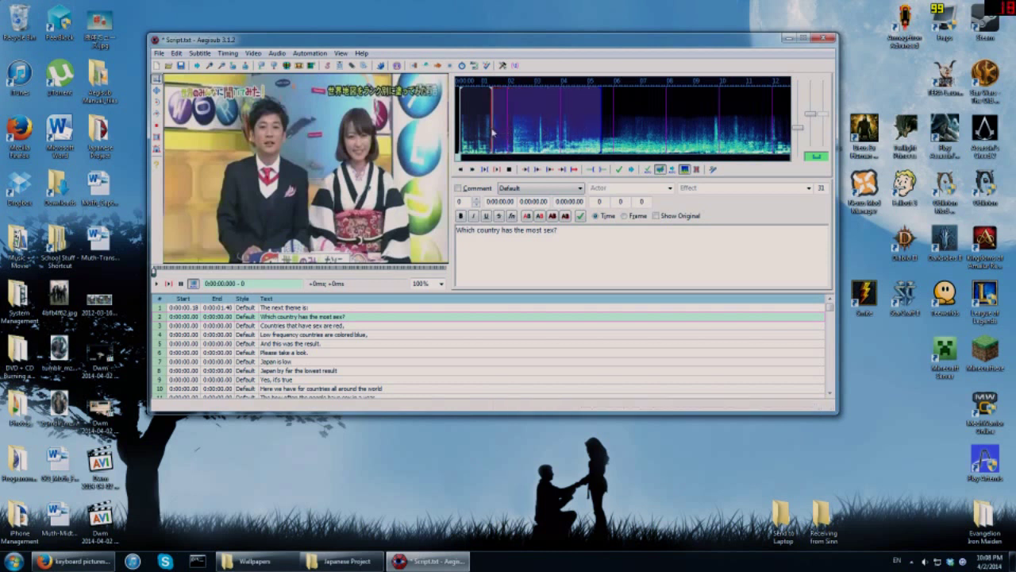
{"action": "left_click", "coordinate": [492, 129]}
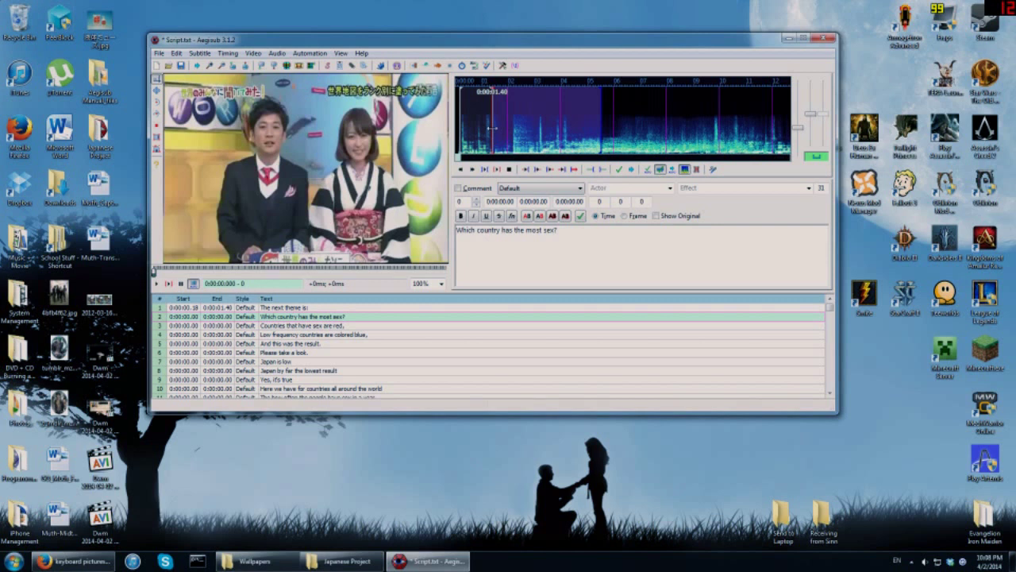
{"action": "left_click", "coordinate": [492, 127]}
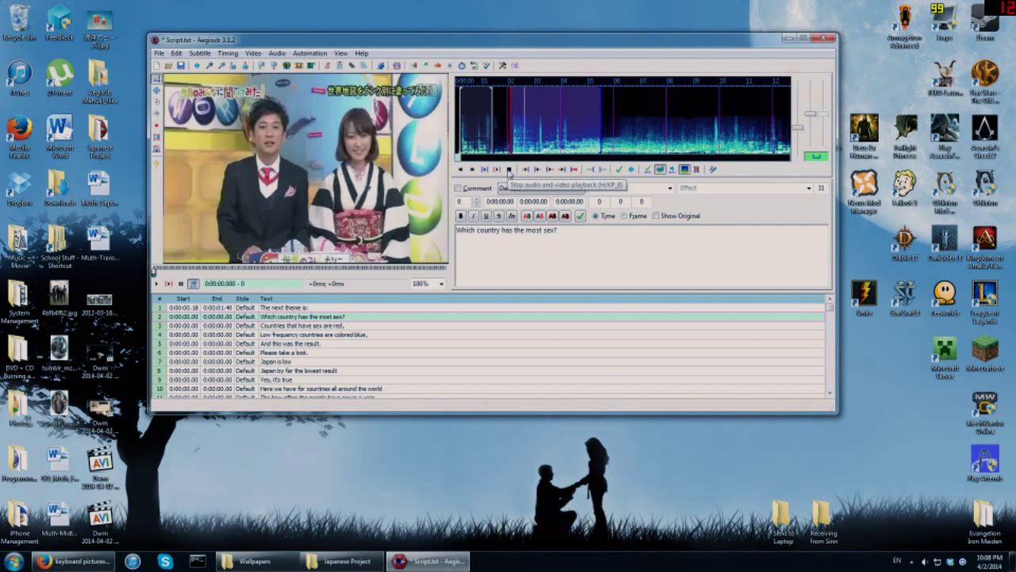
{"action": "left_click", "coordinate": [509, 169]}
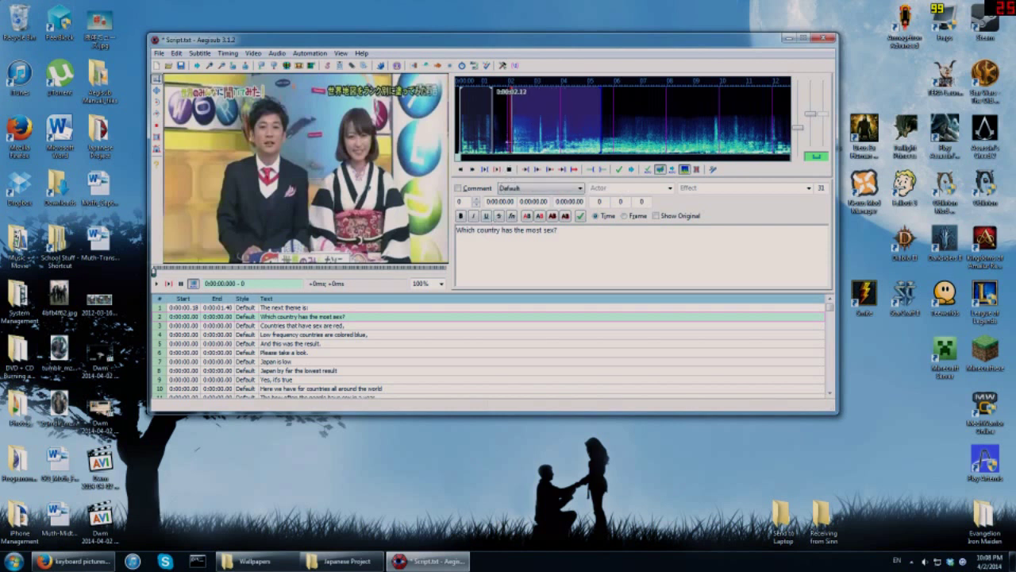
{"action": "left_click_drag", "start_coordinate": [509, 143], "coordinate": [534, 147]}
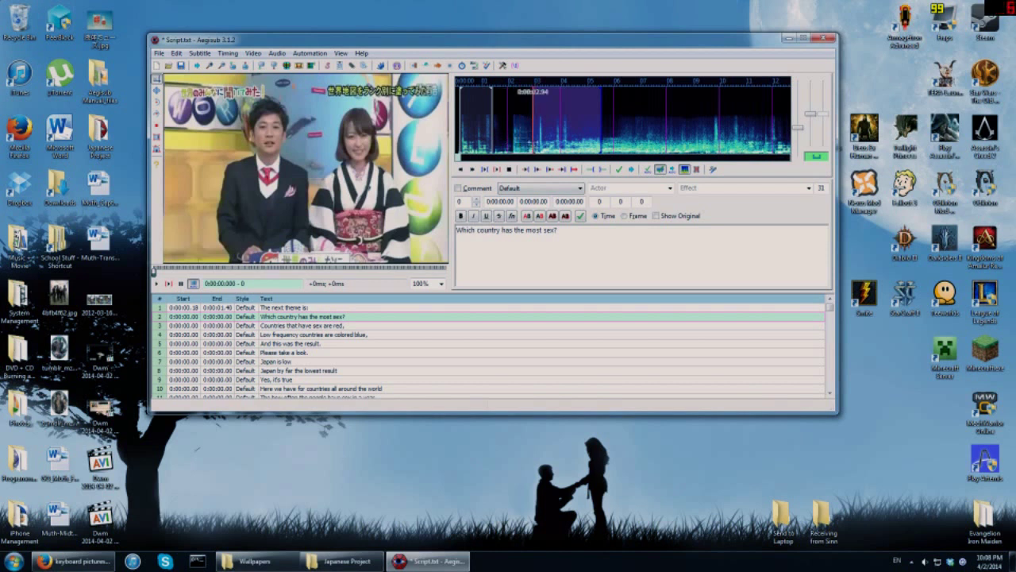
{"action": "left_click", "coordinate": [513, 170]}
- Adjust the end of the second line's audio span to about 5.7 s and commit its timing
{"action": "mouse_move", "coordinate": [601, 130]}
{"action": "left_mouse_down"}
{"action": "mouse_move", "coordinate": [580, 130]}
{"action": "mouse_move", "coordinate": [590, 132]}
{"action": "left_mouse_up"}
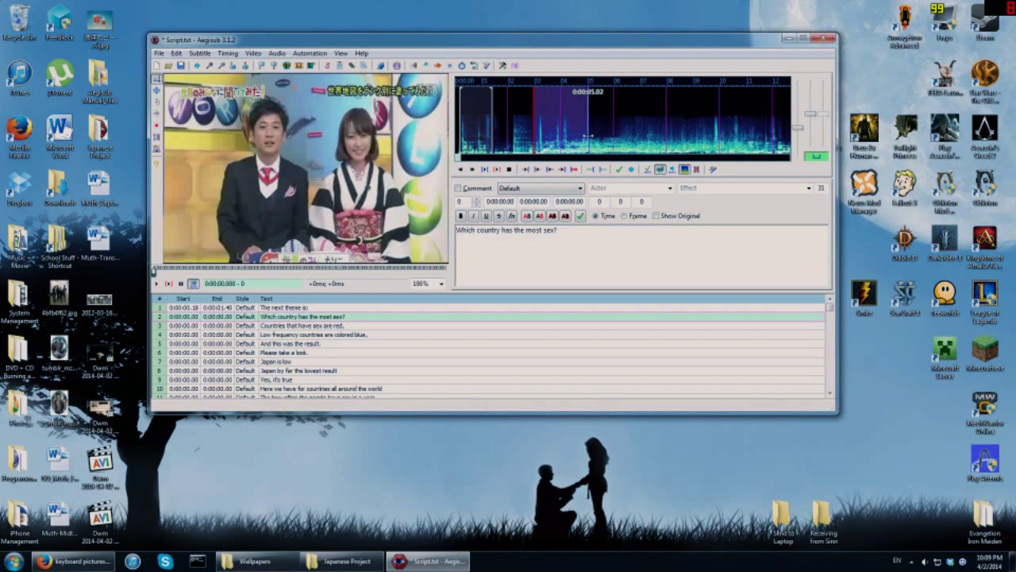
{"action": "left_click_drag", "start_coordinate": [588, 137], "coordinate": [600, 140]}
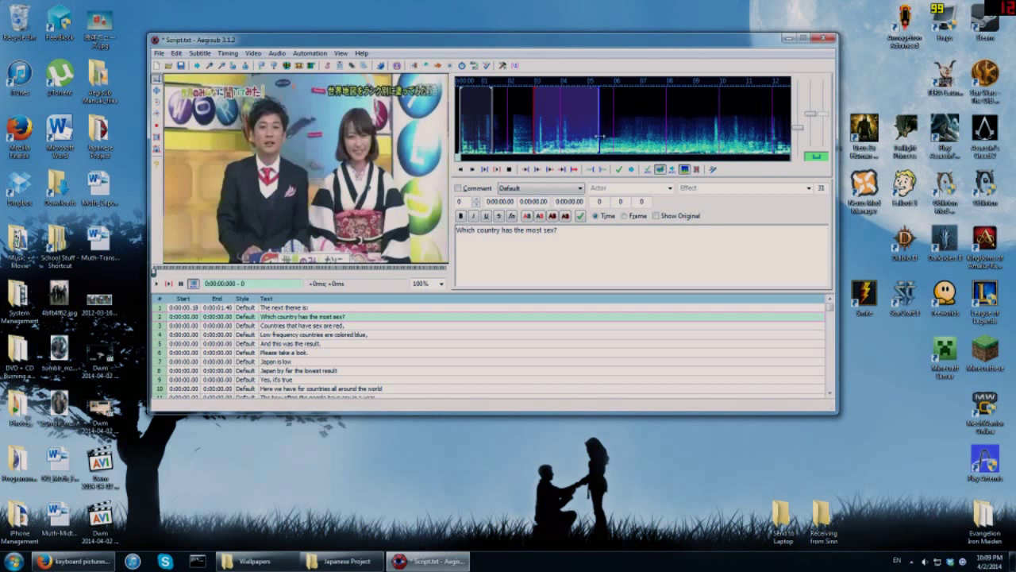
{"action": "left_click_drag", "start_coordinate": [601, 137], "coordinate": [608, 137]}
{"action": "key", "text": "d"}
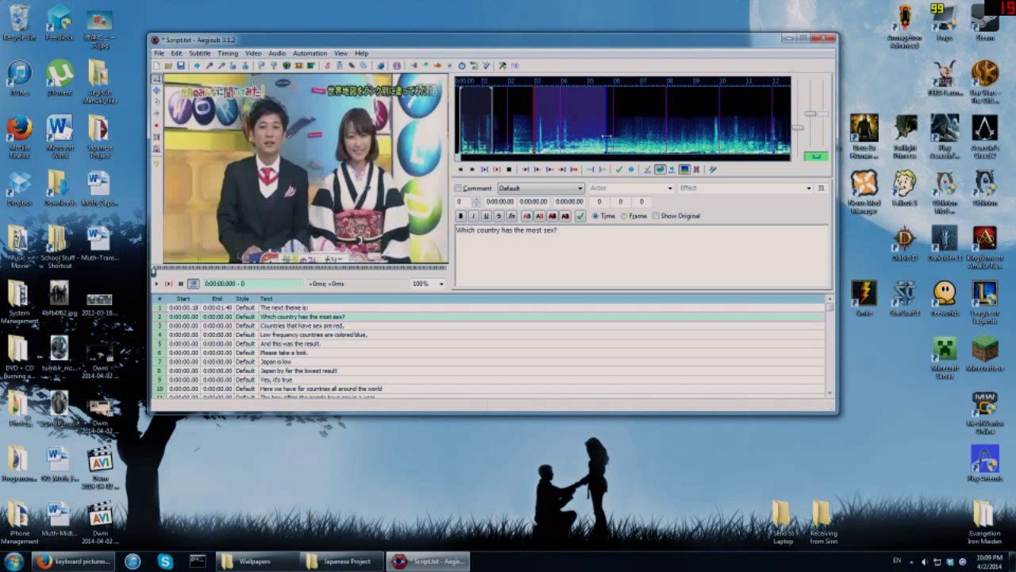
{"action": "scroll", "coordinate": [606, 137], "scroll_direction": "down", "scroll_amount": 2}
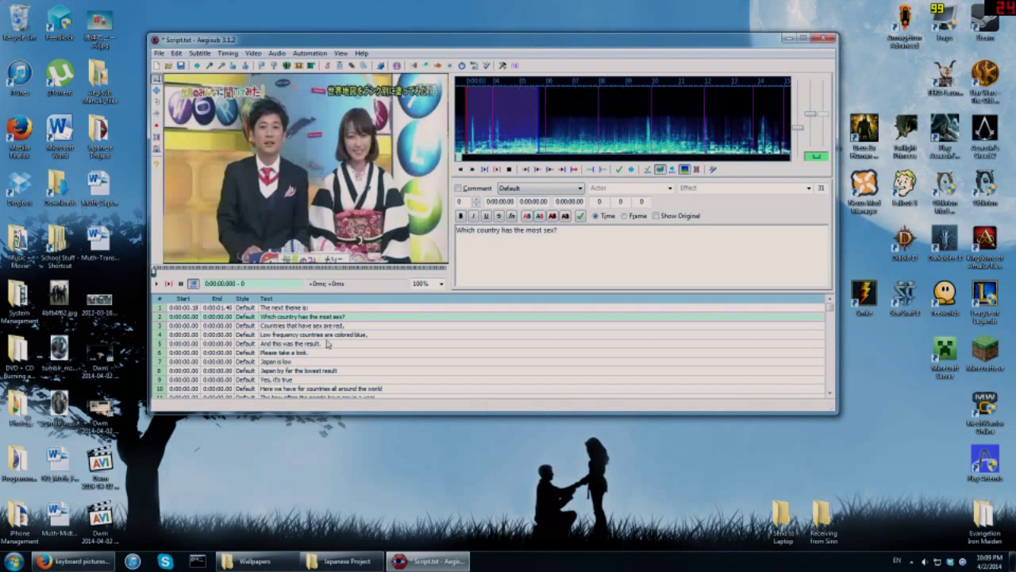
{"action": "key", "text": "Return"}
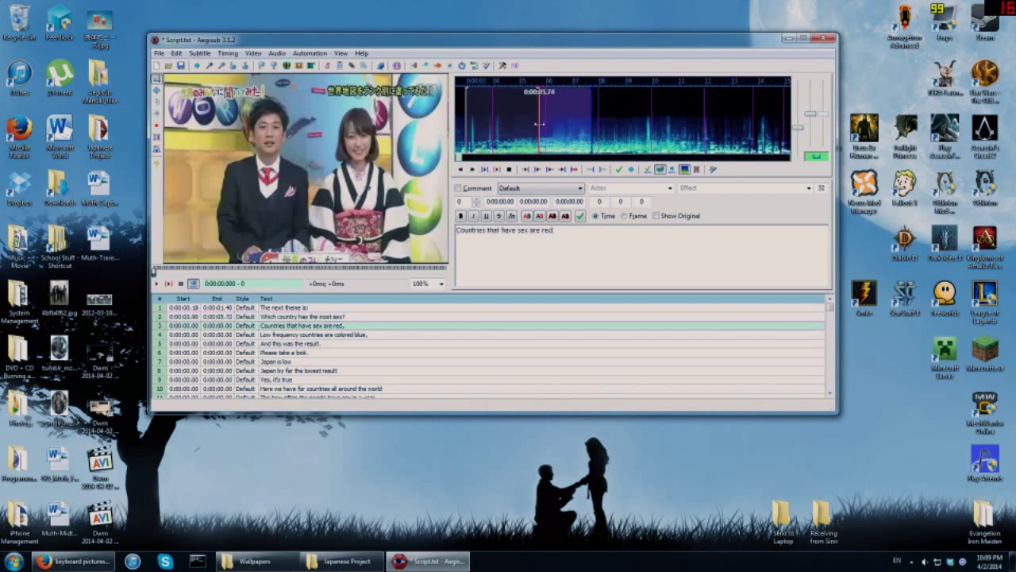
- Select the first few subtitle lines in turn to compare their start and end times, audio spans and video frames
{"action": "left_click", "coordinate": [189, 318]}
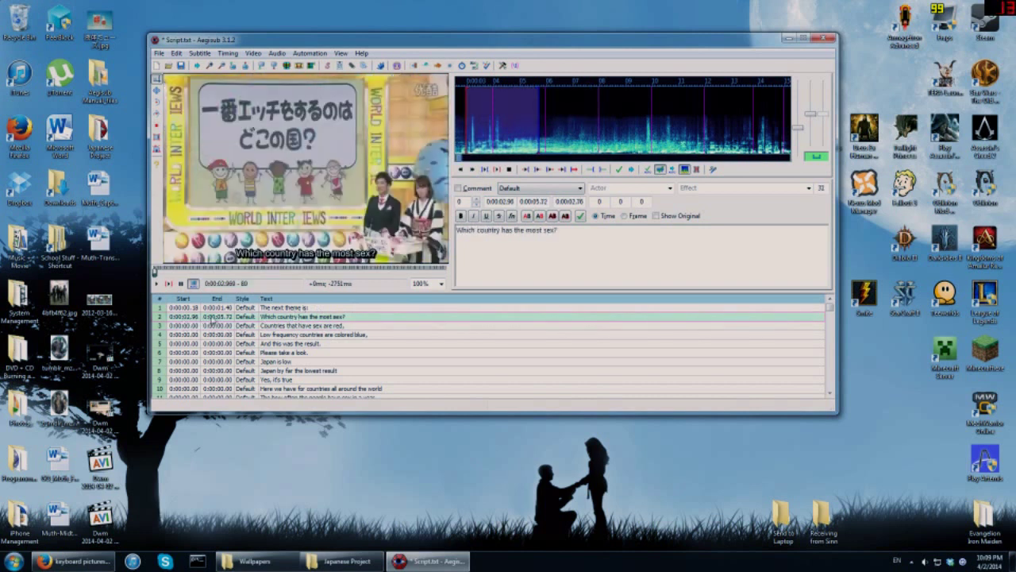
{"action": "left_click", "coordinate": [211, 326]}
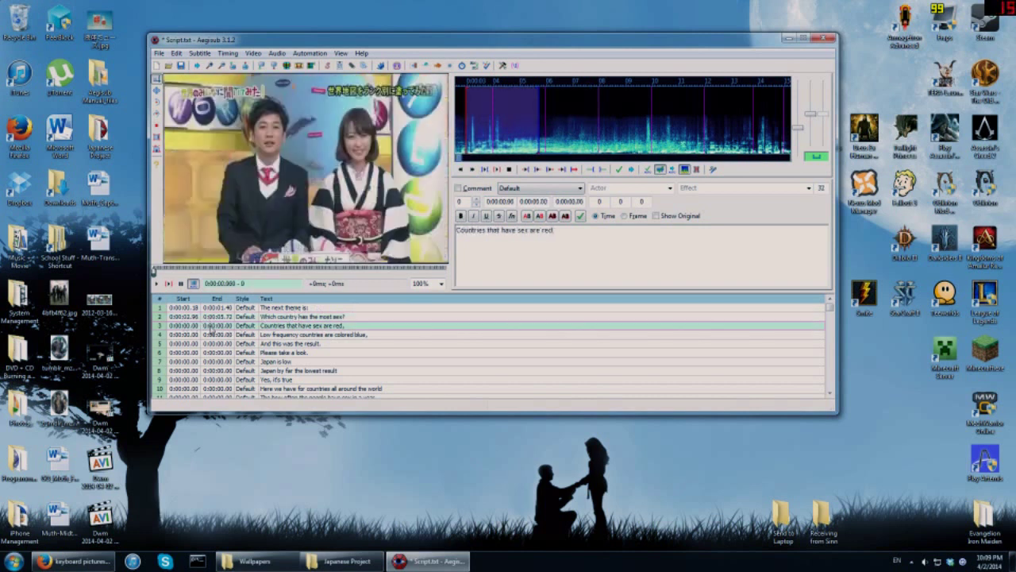
{"action": "left_click", "coordinate": [211, 318]}
{"action": "left_click", "coordinate": [304, 326]}
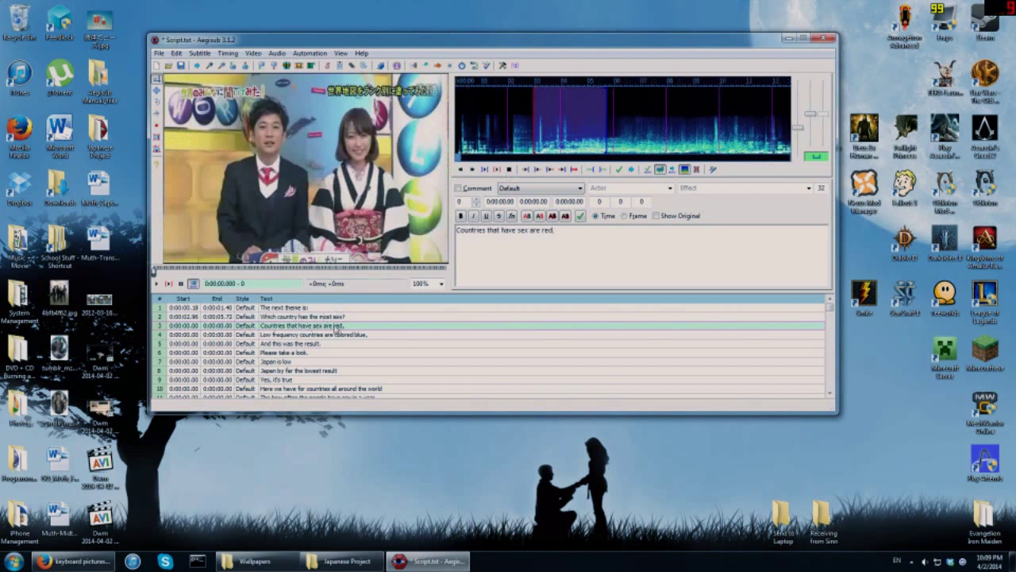
{"action": "left_click", "coordinate": [334, 318]}
{"action": "left_click", "coordinate": [272, 309]}
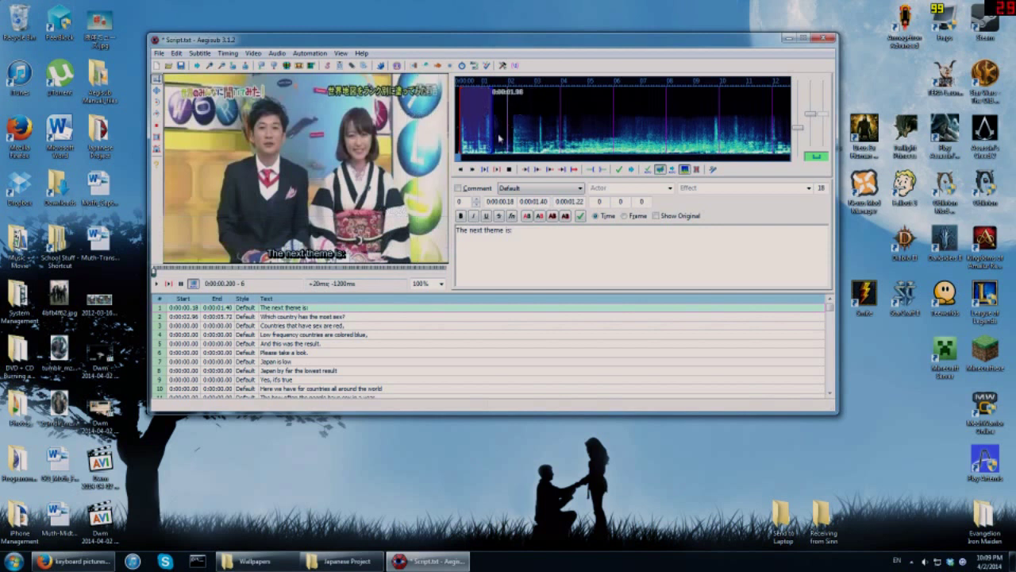
{"action": "left_click", "coordinate": [311, 317]}
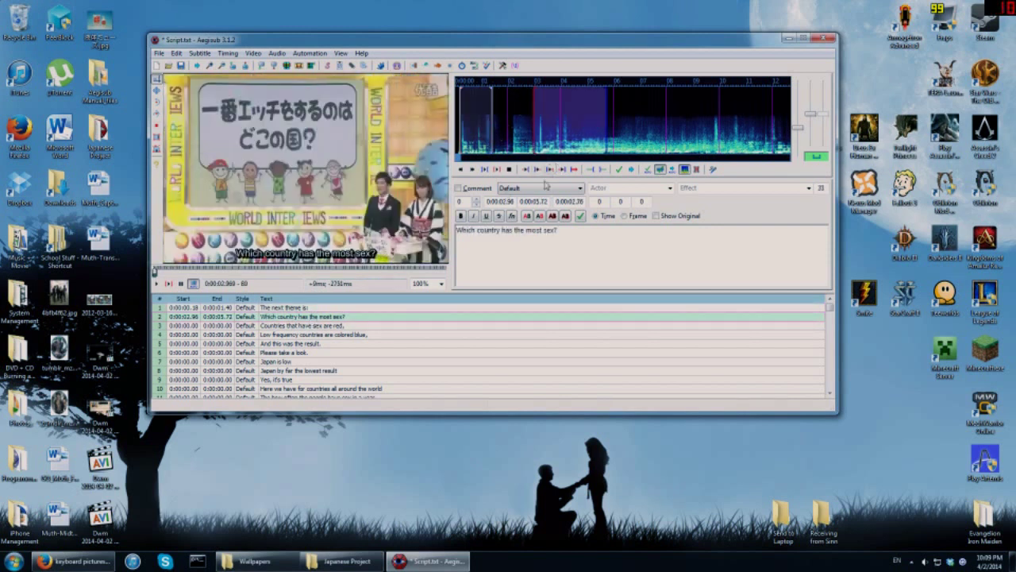
{"action": "left_click", "coordinate": [316, 327]}
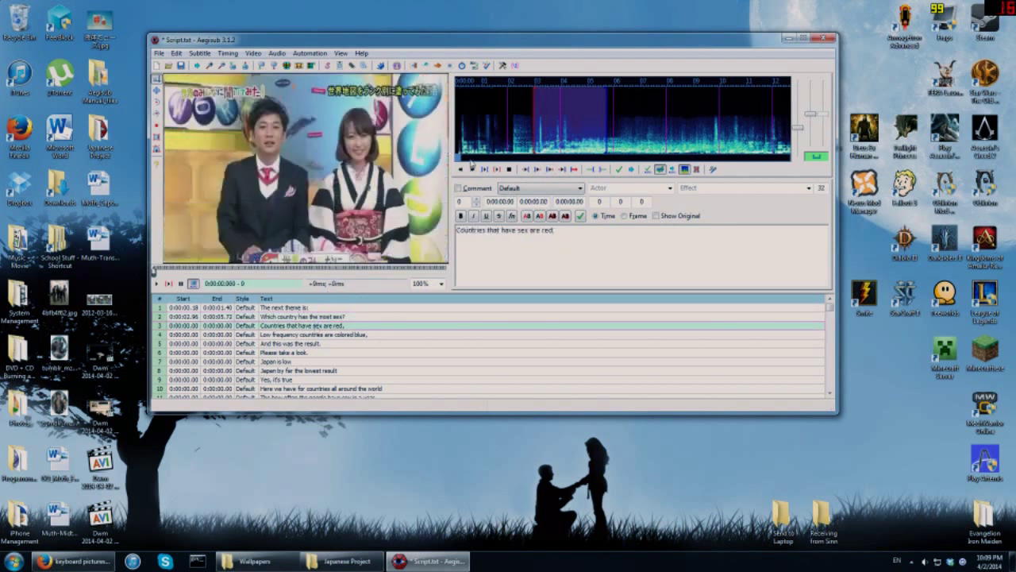
{"action": "left_click", "coordinate": [308, 316]}
{"action": "left_click", "coordinate": [309, 334]}
{"action": "left_click", "coordinate": [310, 327]}
{"action": "left_click", "coordinate": [323, 317]}
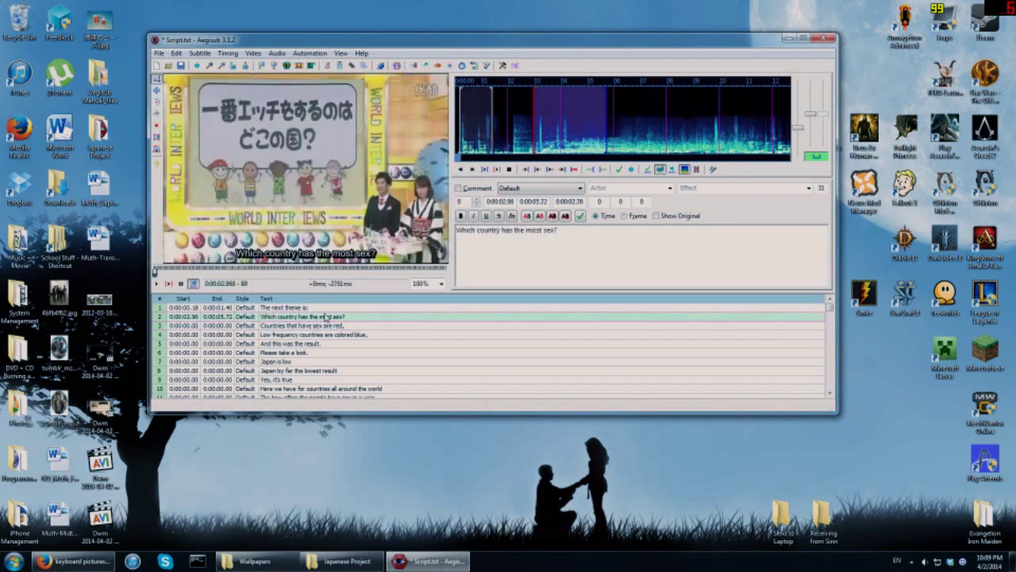
{"action": "key", "text": "g"}
{"action": "left_click", "coordinate": [326, 317]}
- Time the third subtitle line, "Countries that have sex are red,", from about 7.3 s to 9.6 s and commit it
{"action": "left_click", "coordinate": [332, 324]}
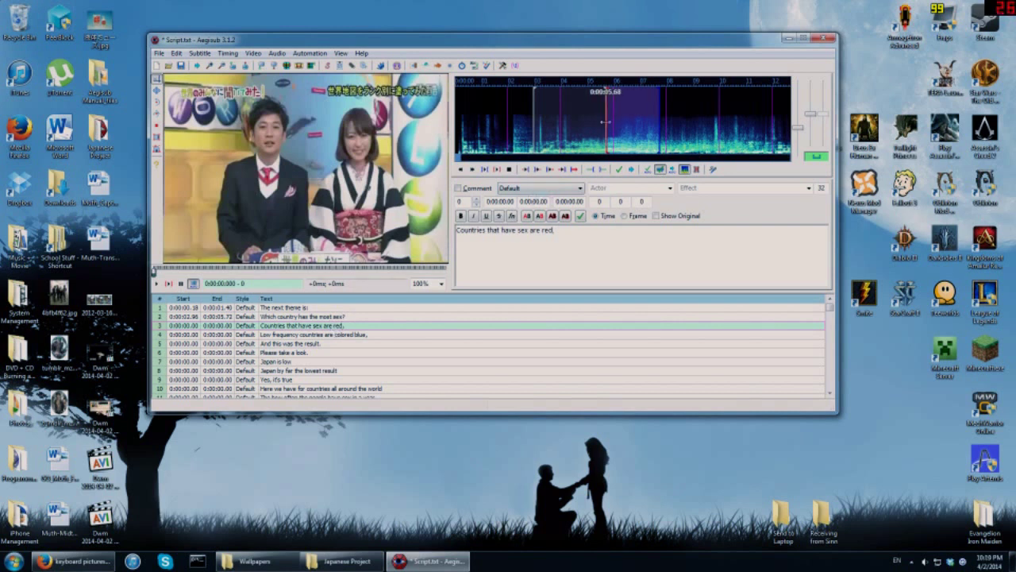
{"action": "left_click_drag", "start_coordinate": [606, 122], "coordinate": [618, 128]}
{"action": "left_click", "coordinate": [659, 125]}
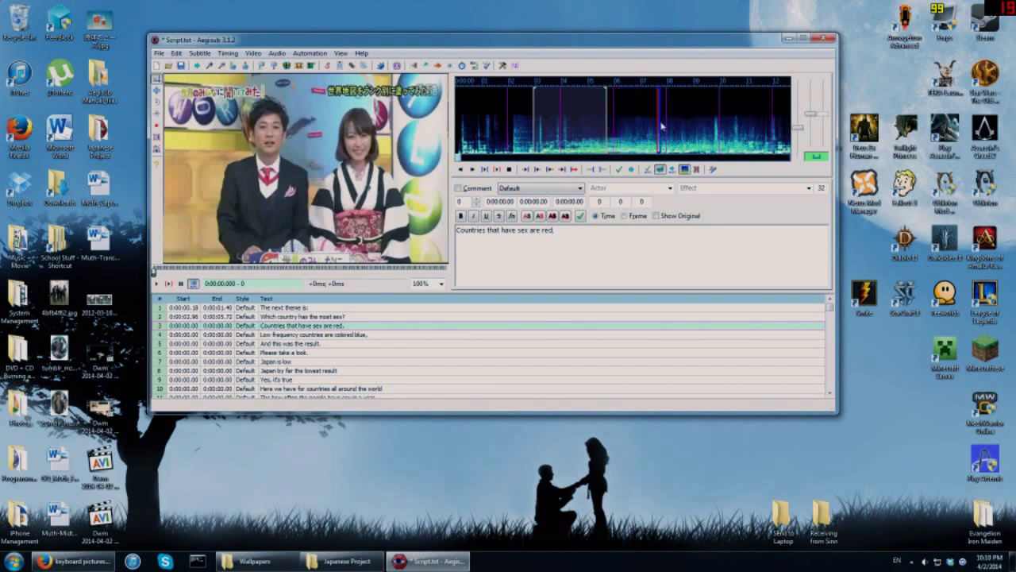
{"action": "left_click", "coordinate": [649, 121]}
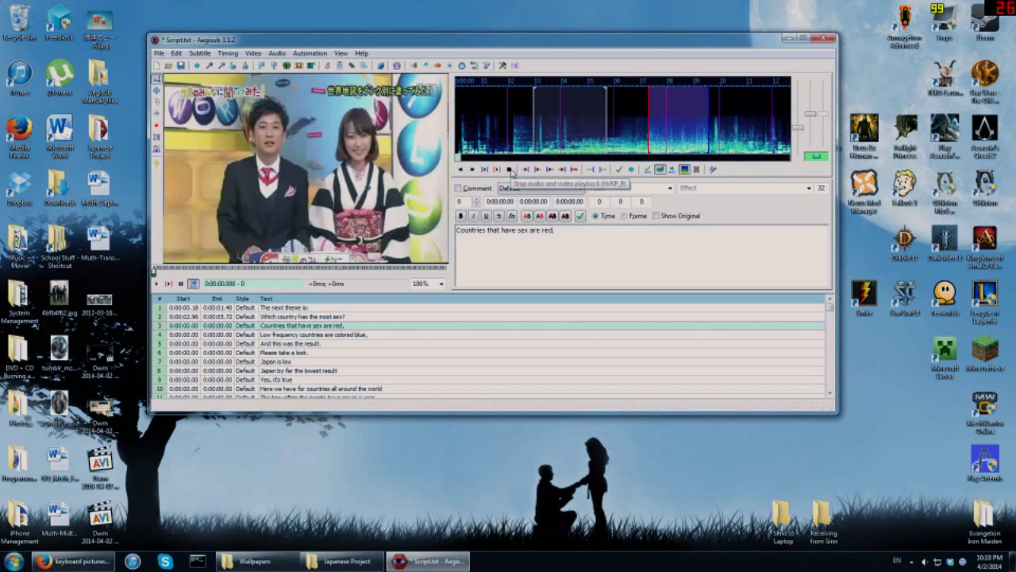
{"action": "key", "text": "Return"}
- Mark the audio span of the fourth line, "Low frequency countries are colored blue,", from about 10 s to 13.6 s
{"action": "key", "text": "s"}
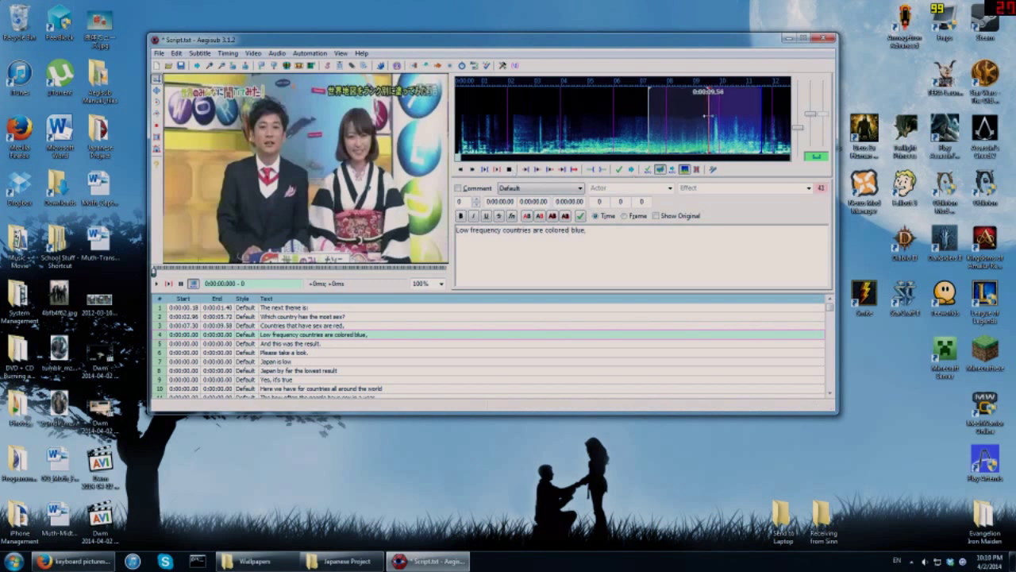
{"action": "mouse_move", "coordinate": [762, 121]}
{"action": "left_mouse_down"}
{"action": "mouse_move", "coordinate": [814, 128]}
{"action": "mouse_move", "coordinate": [667, 128]}
{"action": "left_mouse_up"}
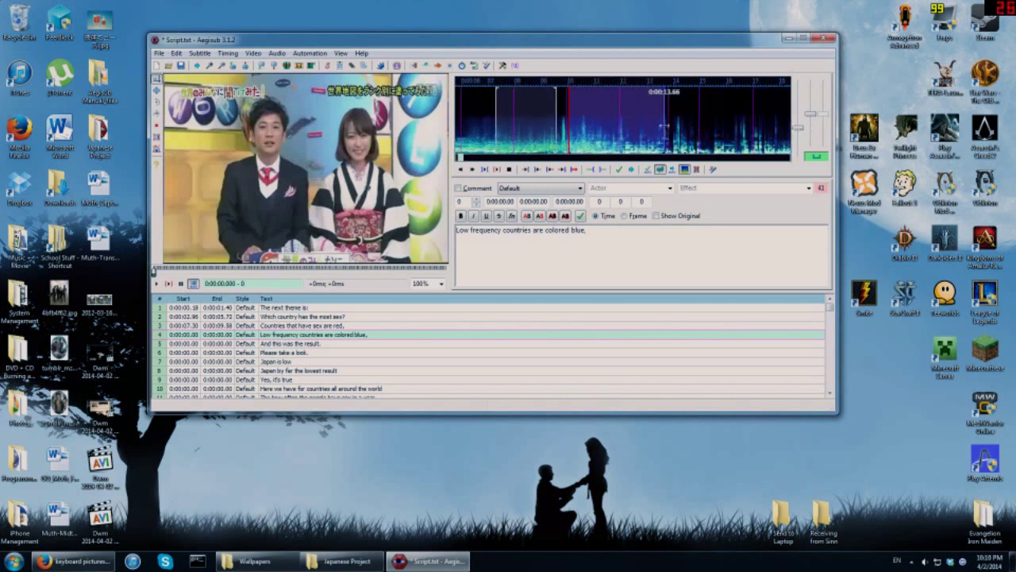
{"action": "key", "text": "f"}
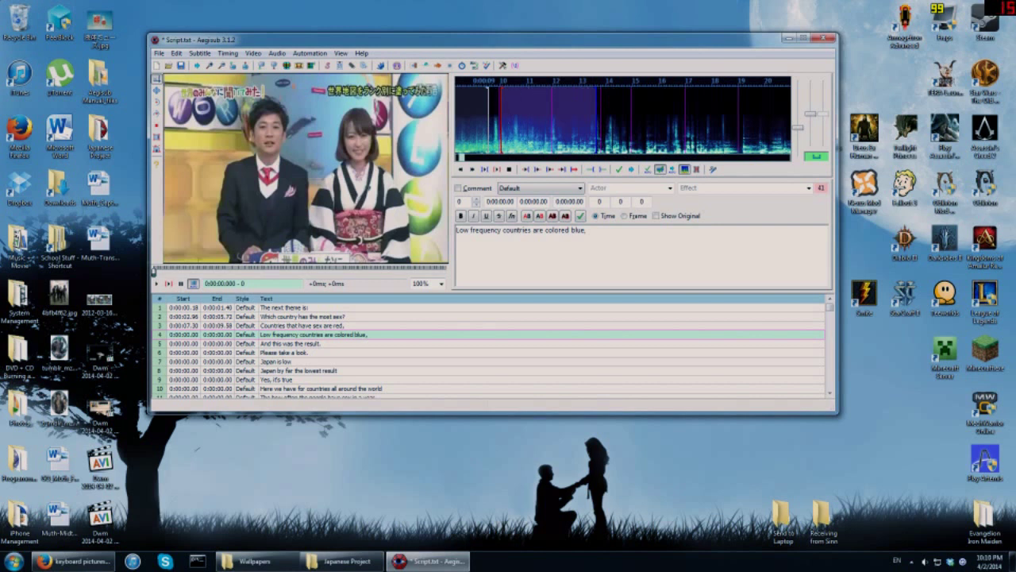
- Look through the remaining untimed subtitle lines and play the start of the video to check the timed captions
{"action": "scroll", "coordinate": [339, 326], "scroll_direction": "down", "scroll_amount": 2}
{"action": "scroll", "coordinate": [339, 326], "scroll_direction": "down", "scroll_amount": 6}
{"action": "scroll", "coordinate": [338, 332], "scroll_direction": "up", "scroll_amount": 8}
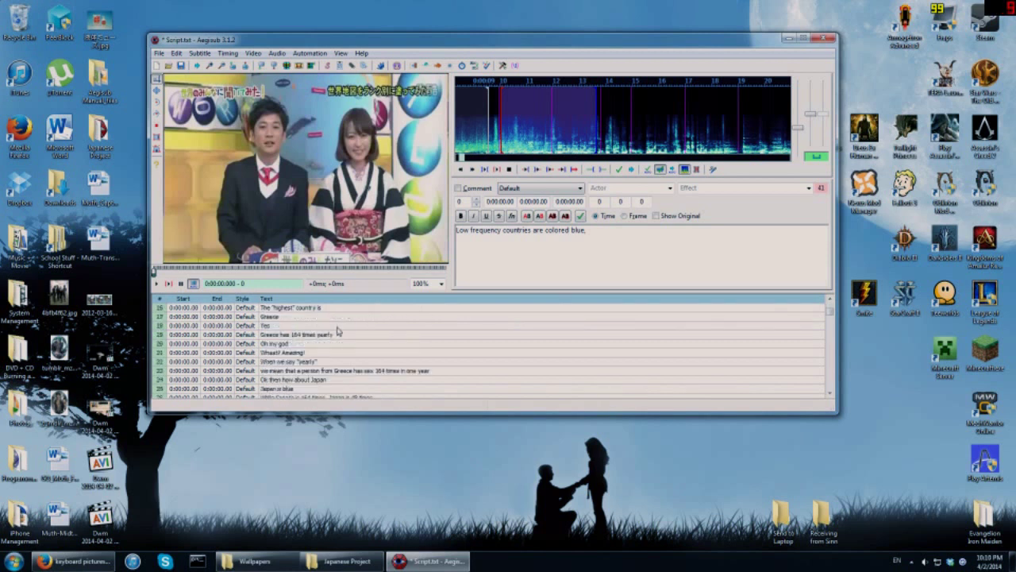
{"action": "left_click", "coordinate": [156, 284]}
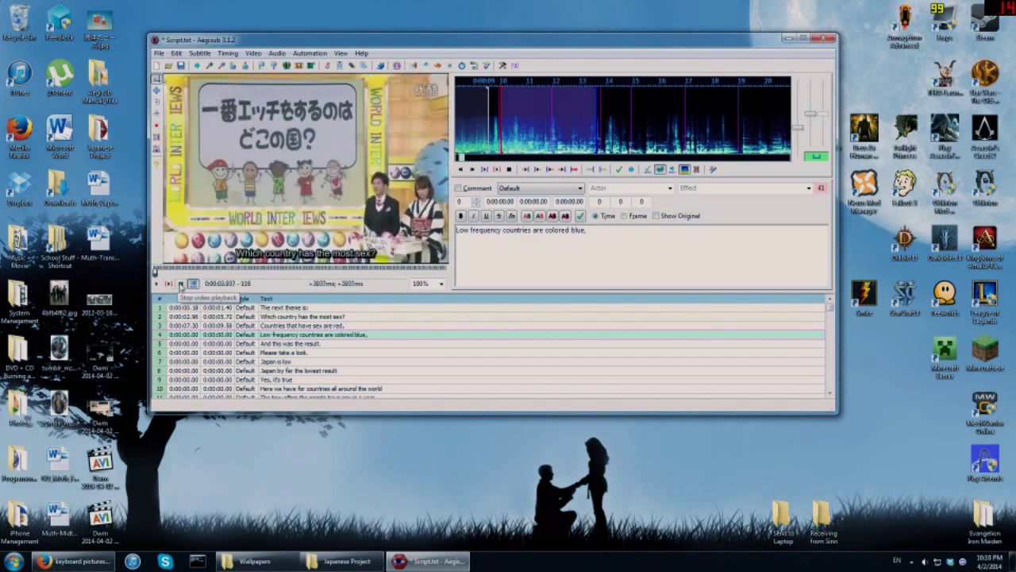
{"action": "left_click", "coordinate": [181, 284]}
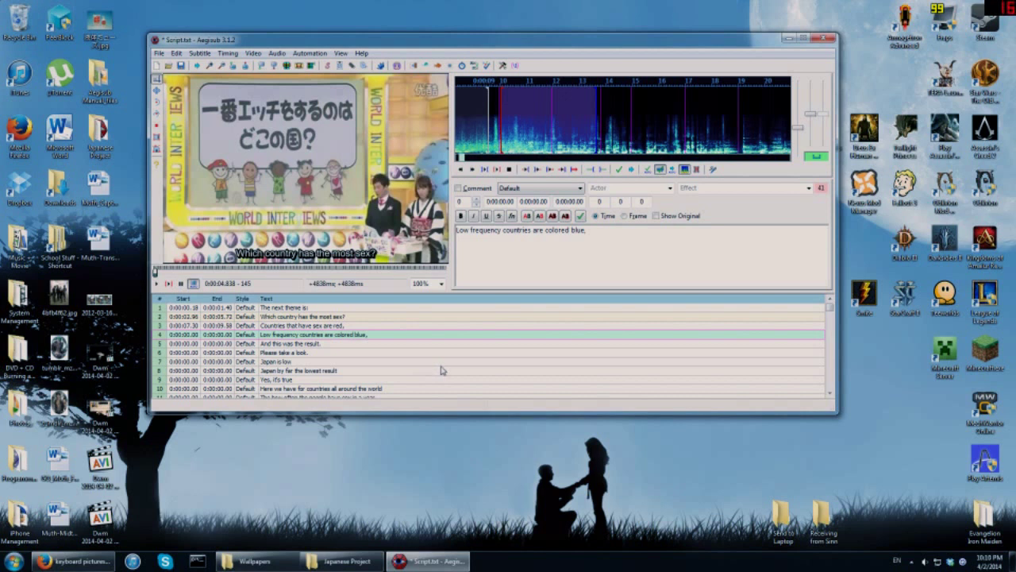
{"action": "left_click_drag", "start_coordinate": [594, 44], "coordinate": [569, 37]}
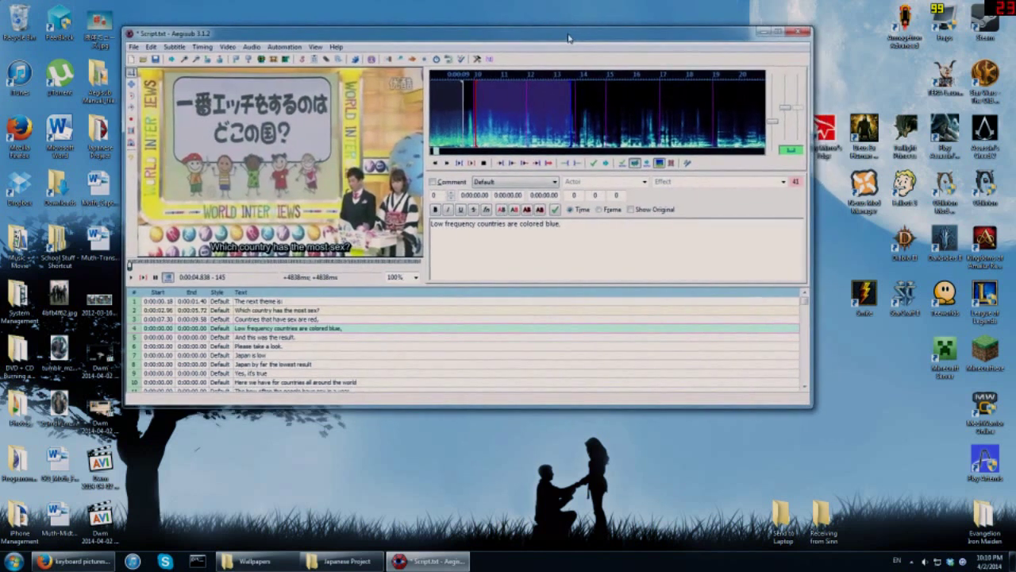
{"action": "mouse_move", "coordinate": [569, 38]}
{"action": "left_mouse_down"}
{"action": "mouse_move", "coordinate": [595, 39]}
{"action": "mouse_move", "coordinate": [569, 35]}
{"action": "left_mouse_up"}
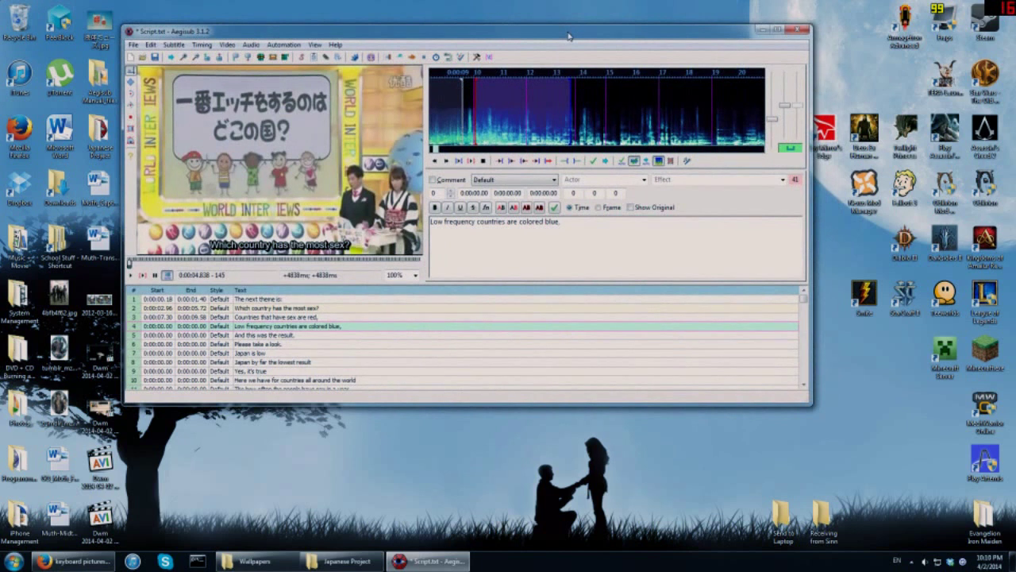
{"action": "left_click_drag", "start_coordinate": [568, 36], "coordinate": [586, 37]}
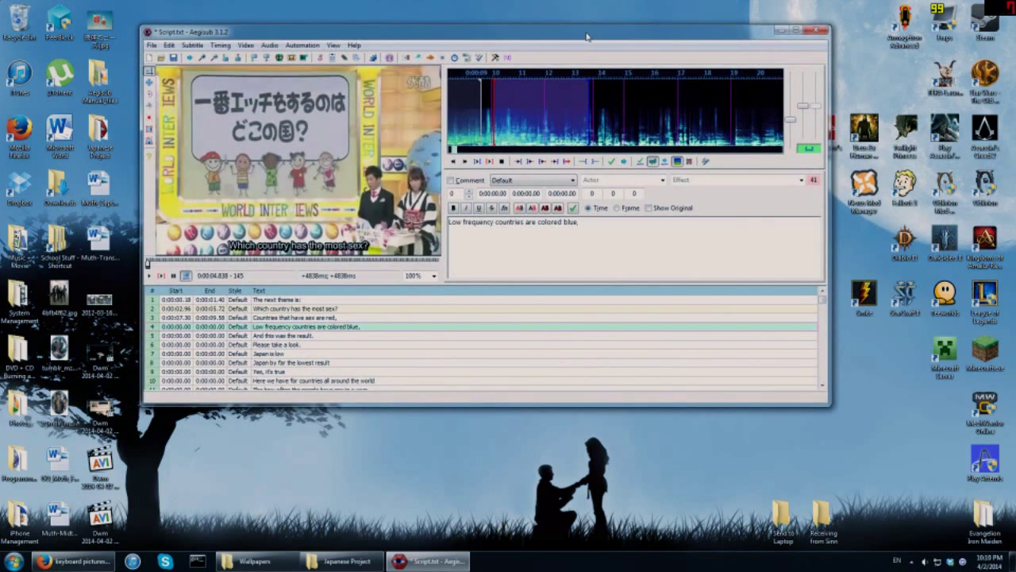
{"action": "left_click_drag", "start_coordinate": [587, 36], "coordinate": [583, 42]}
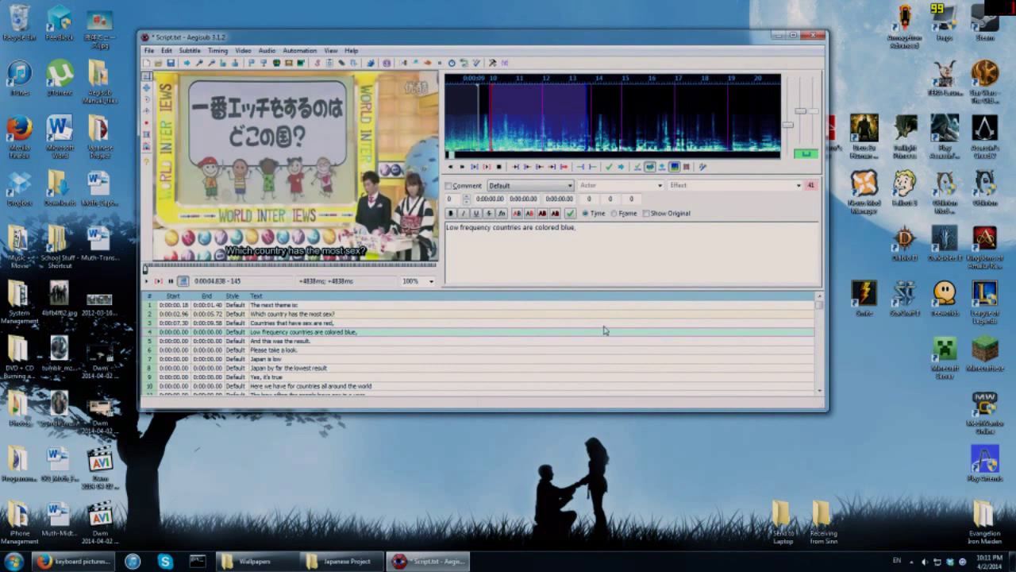
{"action": "mouse_move", "coordinate": [734, 40]}
{"action": "left_mouse_down"}
{"action": "mouse_move", "coordinate": [691, 30]}
{"action": "mouse_move", "coordinate": [724, 37]}
{"action": "left_mouse_up"}
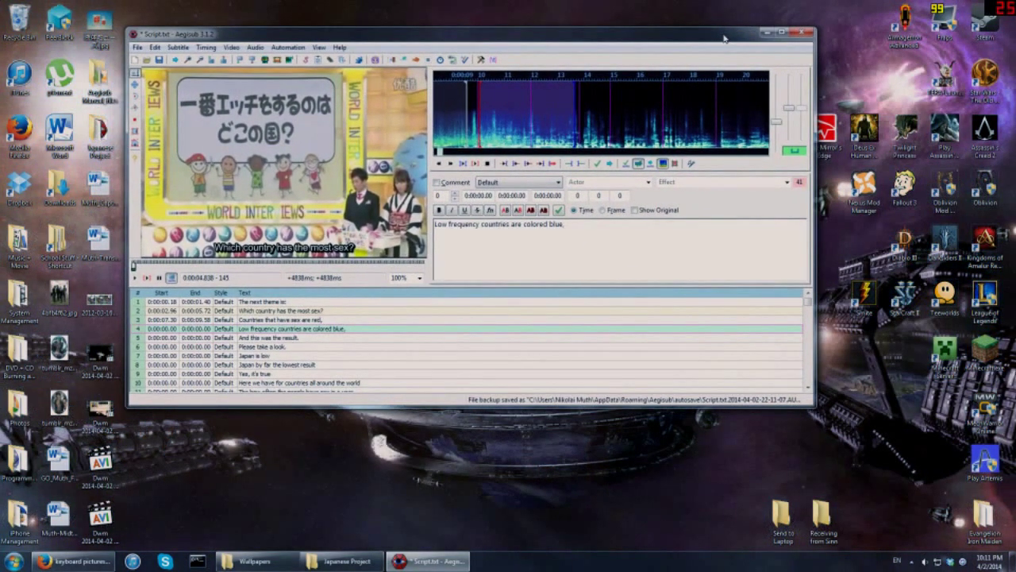